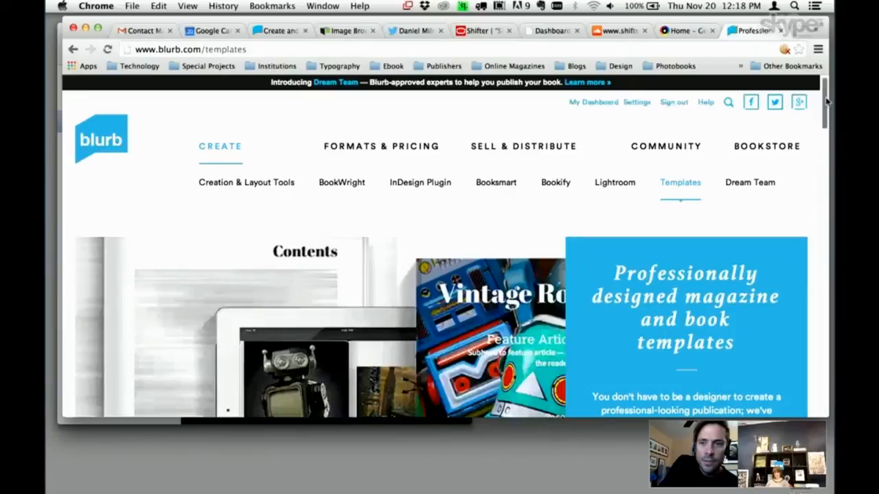
Step: Download the Basic Style magazine starter template from the BookWright templates on the Blurb site
scroll(297, 118, down, 5)
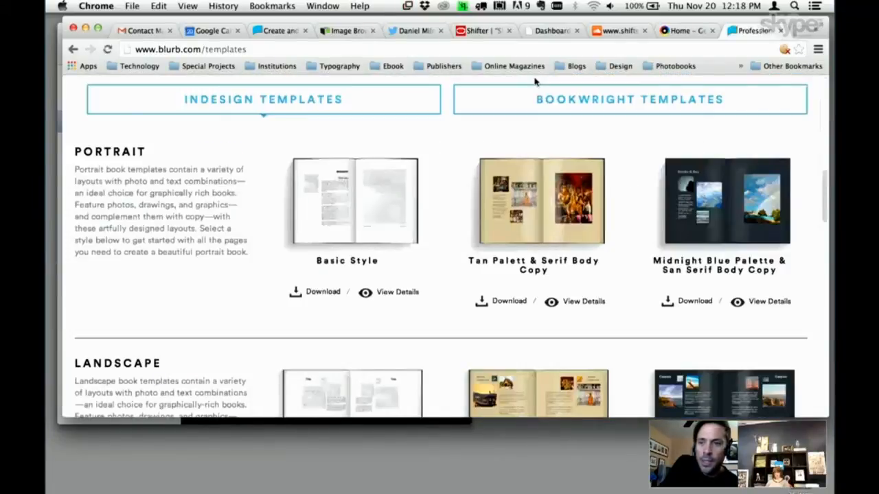
click(638, 101)
drag(829, 189, 833, 235)
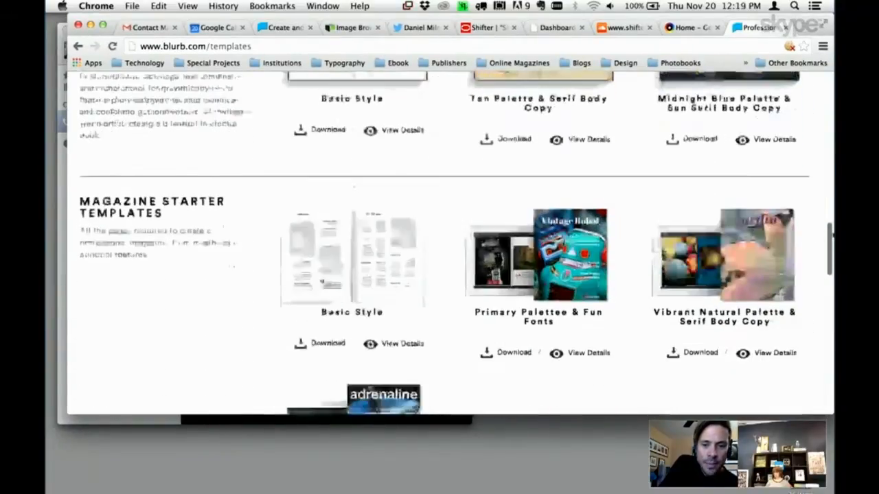
scroll(398, 236, down, 1)
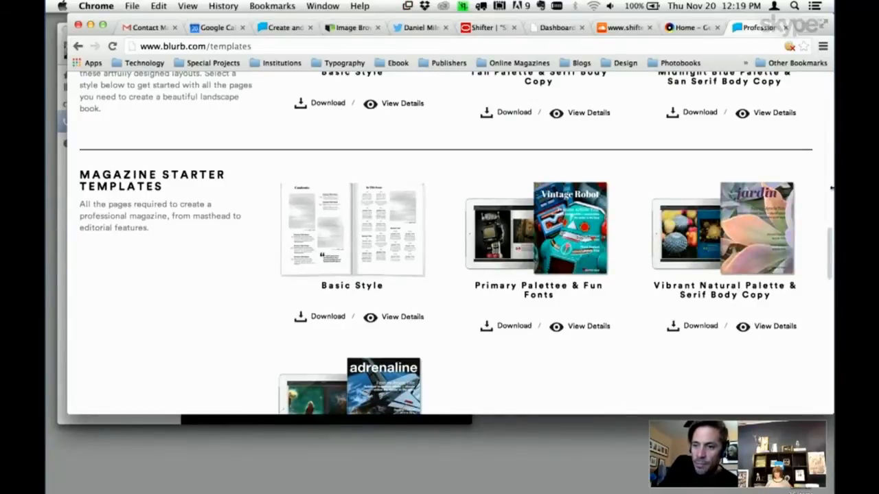
scroll(831, 206, down, 3)
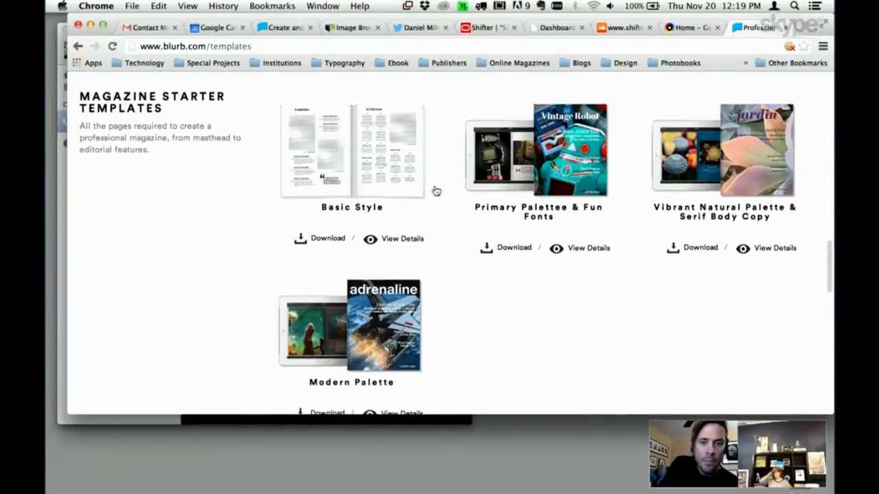
drag(831, 254, 831, 233)
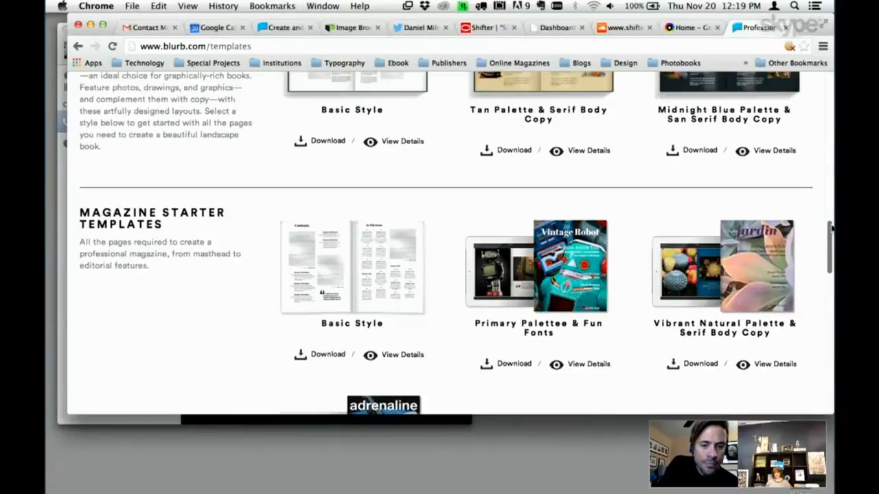
scroll(330, 387, up, 1)
click(328, 386)
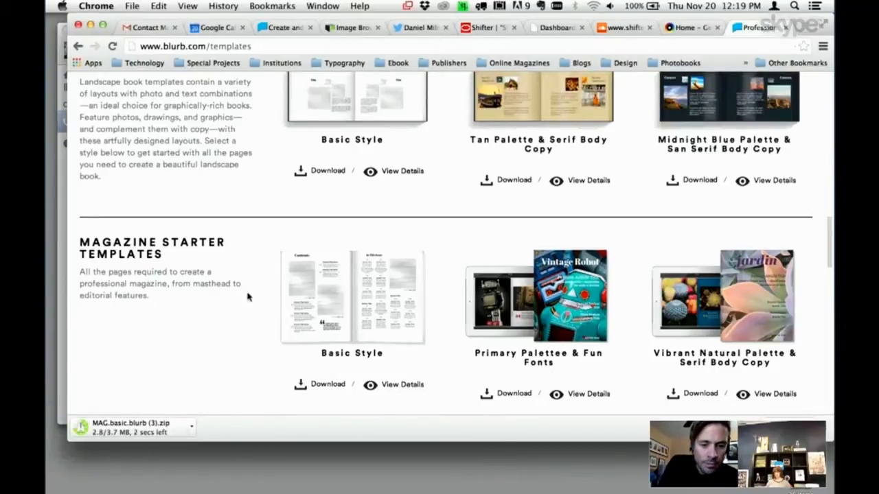
Step: Switch to BookWright, check the open magazine's softcover, and close that magazine
key(super+h)
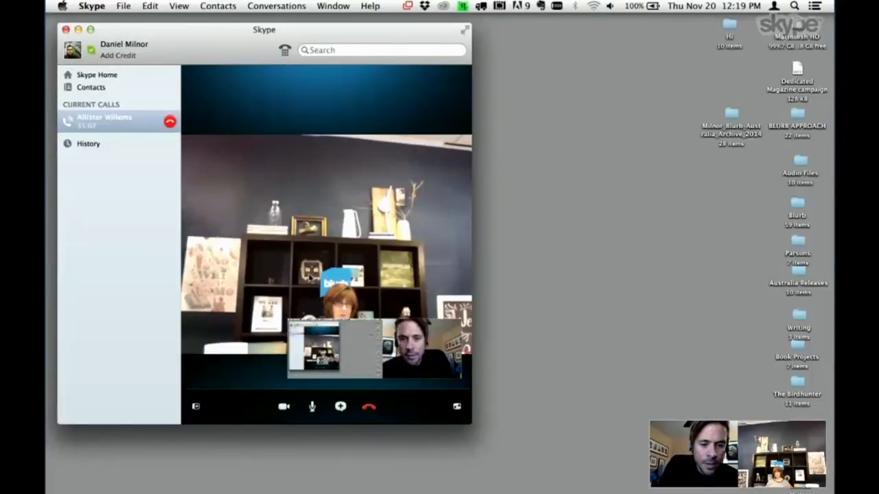
mouse_move(300, 484)
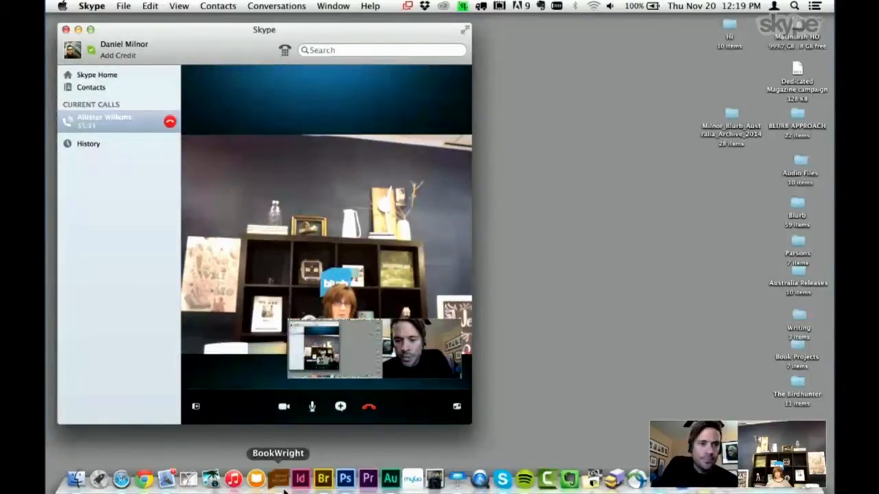
click(279, 480)
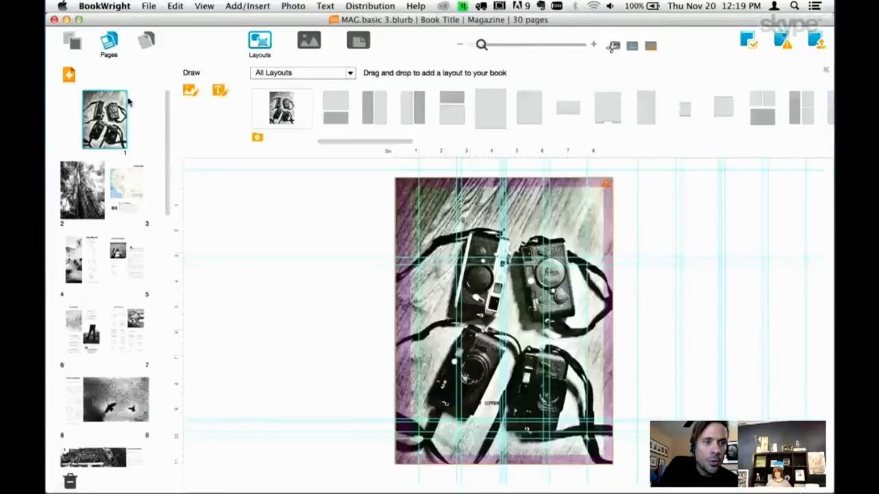
click(72, 41)
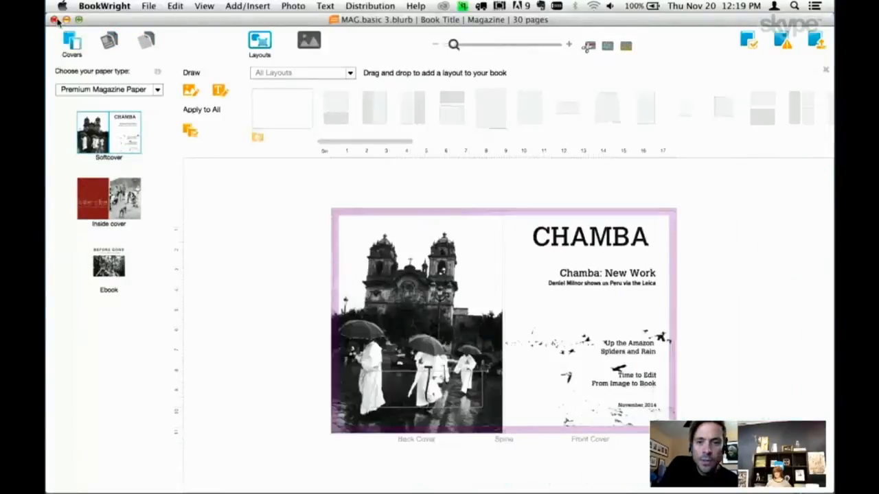
click(55, 20)
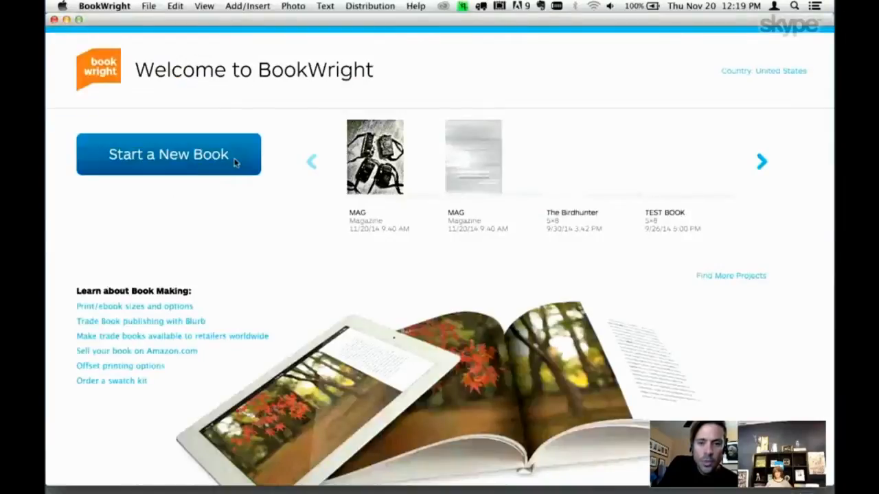
Step: Open the recent MAG magazine project with the blank grey placeholder page and view its pages 2–3 spread
click(478, 164)
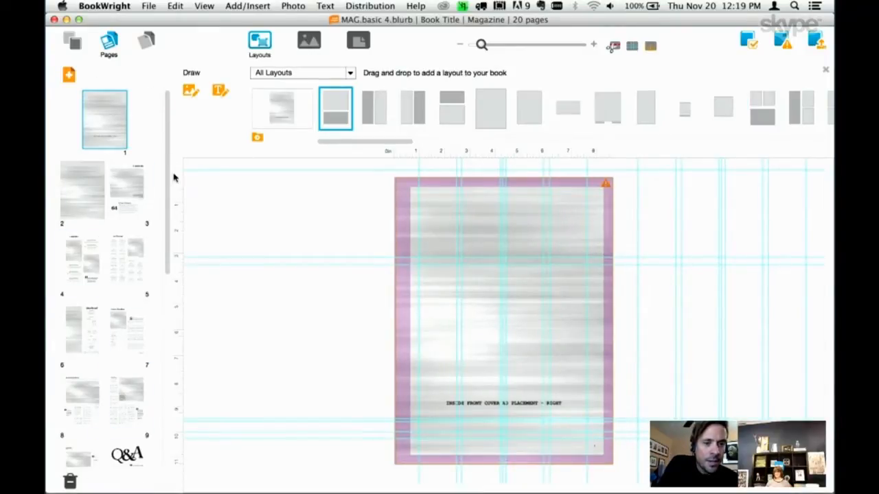
drag(168, 160, 174, 135)
drag(99, 128, 117, 206)
click(401, 176)
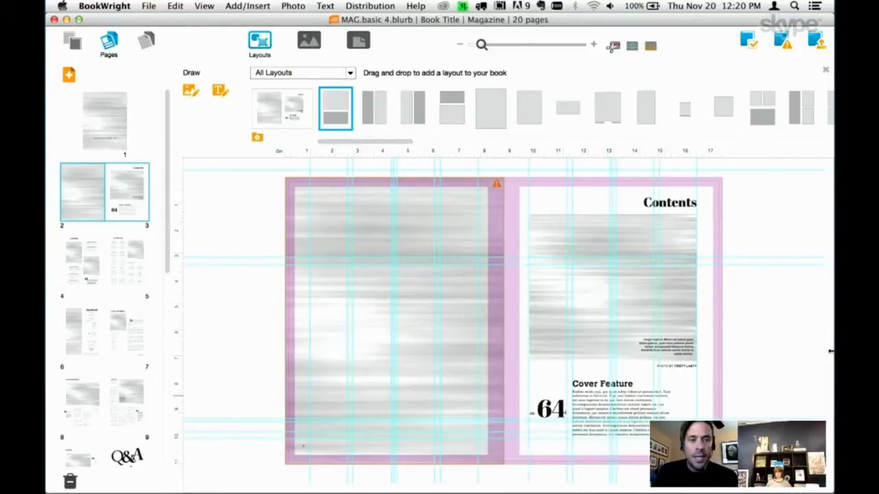
drag(529, 107, 165, 222)
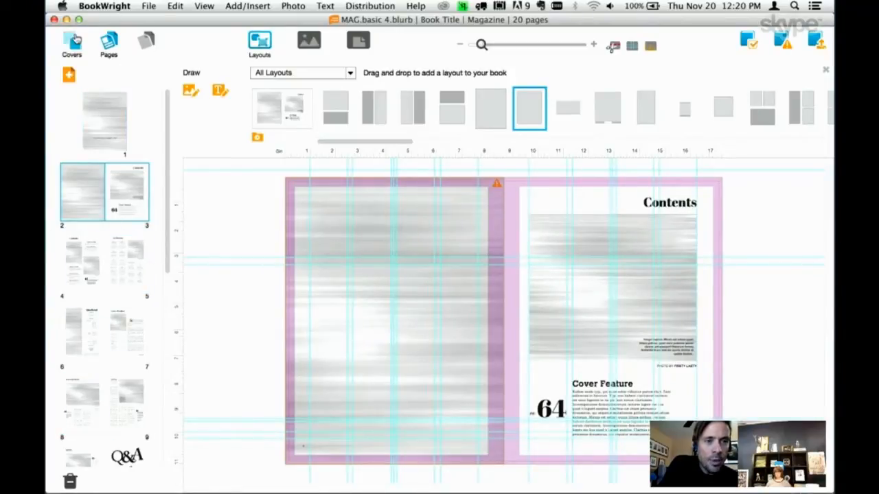
Step: Examine the template's softcover, inside cover and ebook cover, and return to the pages 2–3 spread
click(72, 43)
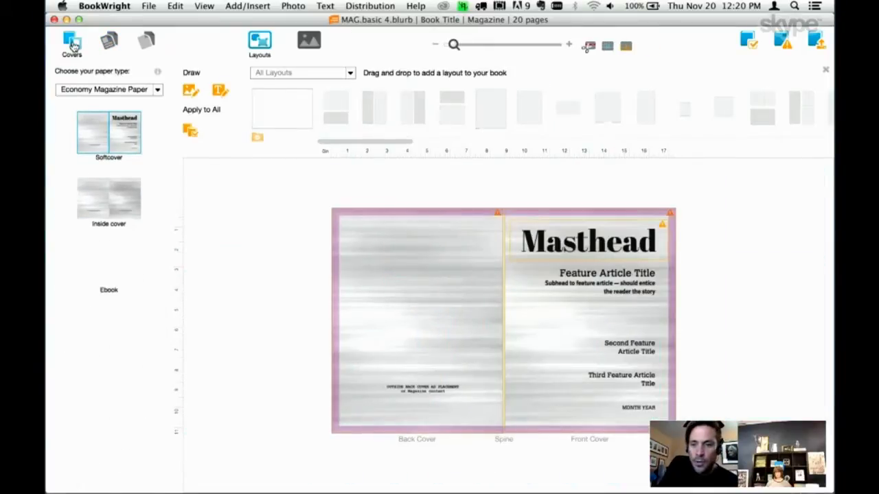
click(608, 236)
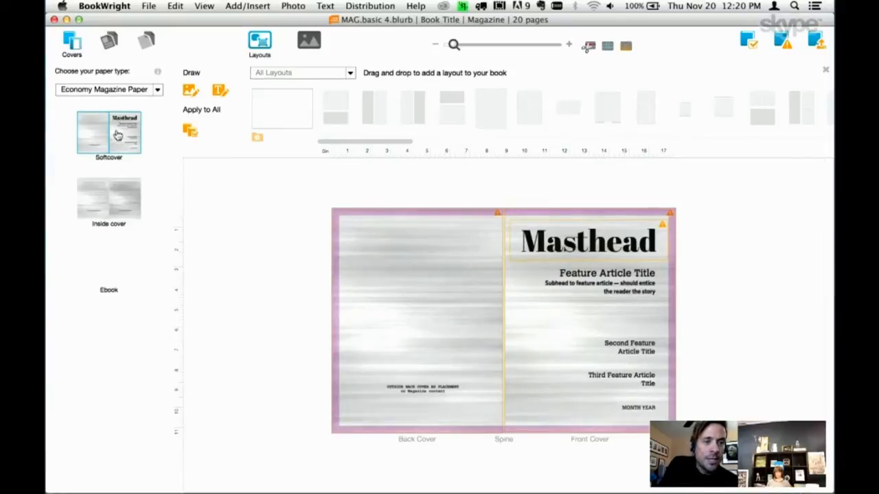
click(122, 198)
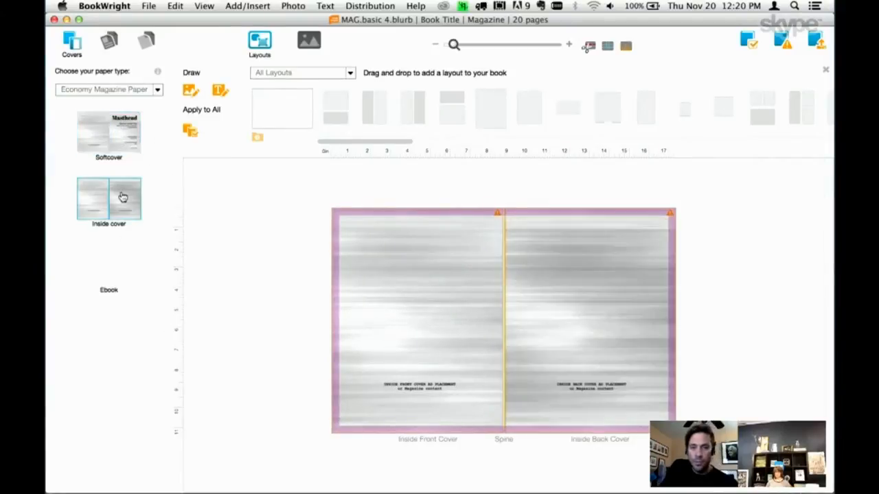
click(115, 263)
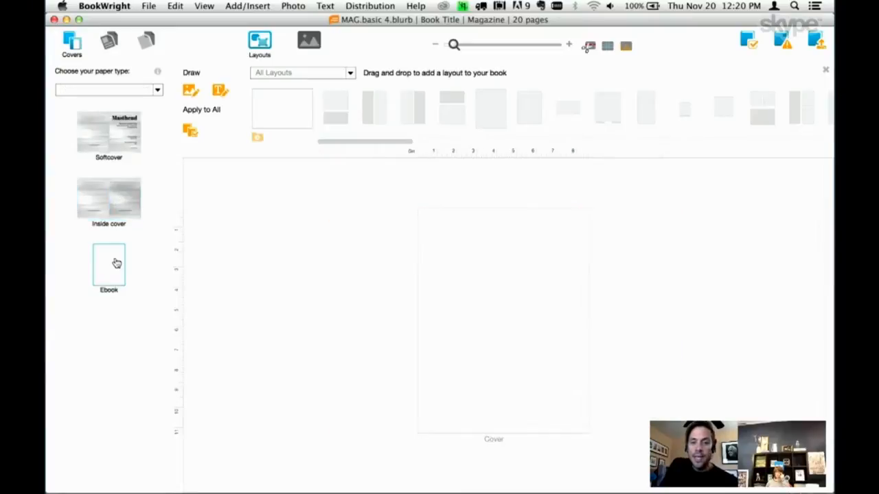
click(111, 42)
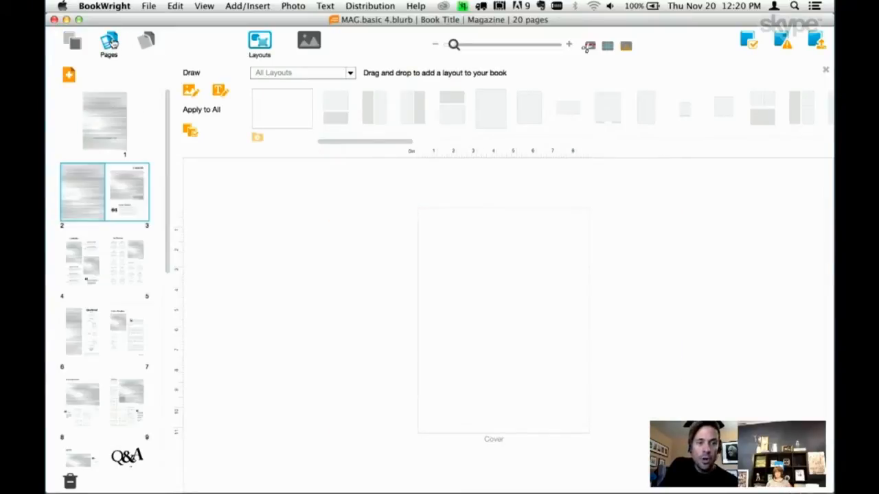
click(358, 329)
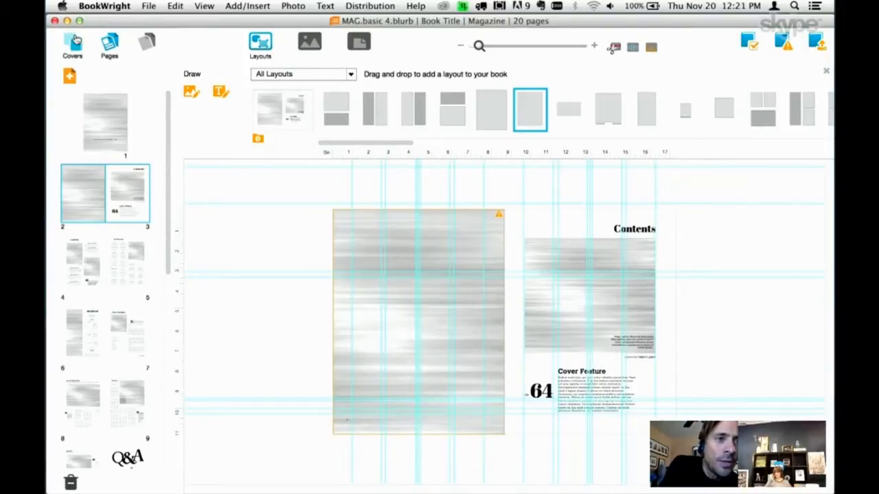
Step: Close the template magazine, discarding its unsaved changes, and open the MAG magazine with the cameras photo
click(55, 20)
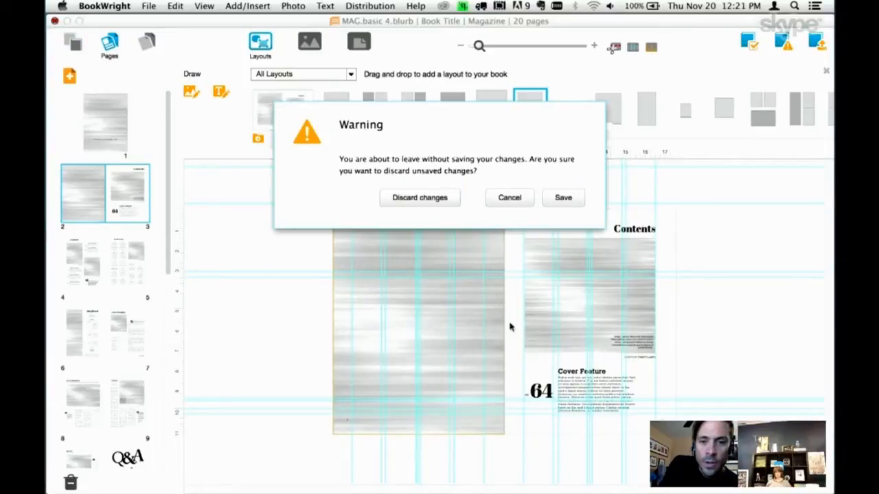
click(402, 200)
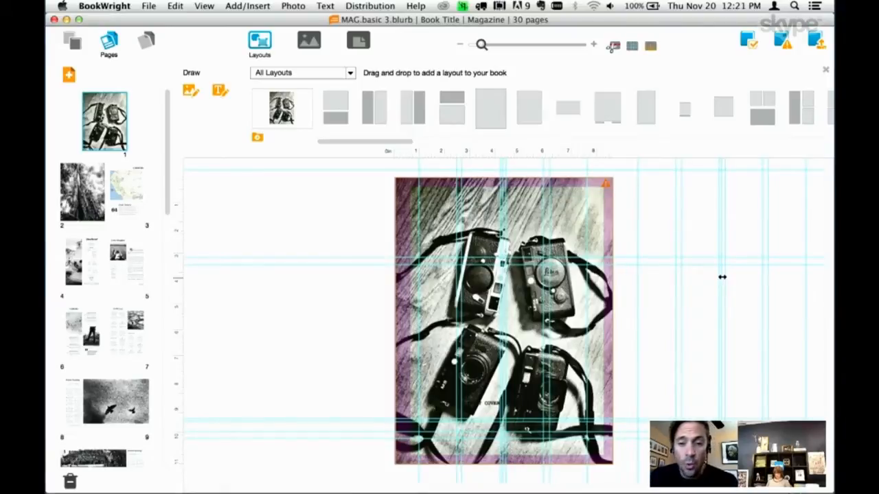
Step: Open the magazine's pages 2–3 spread and show the project's imported photos
drag(374, 108, 135, 199)
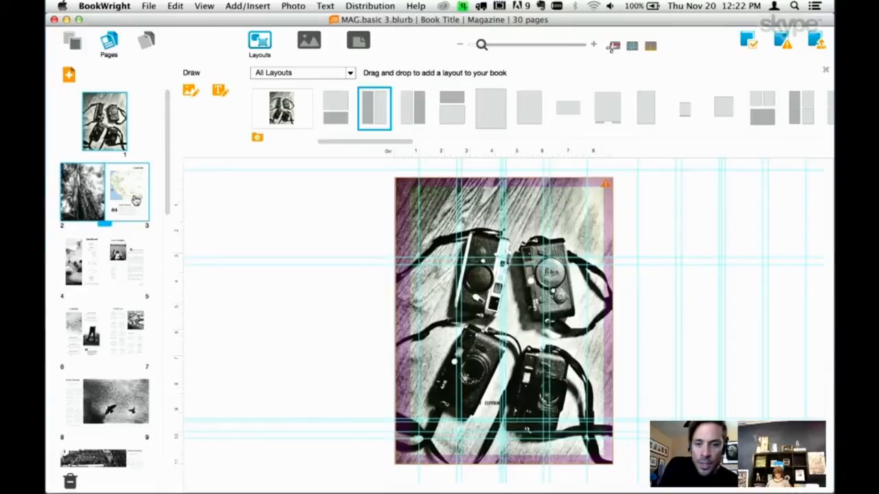
click(136, 201)
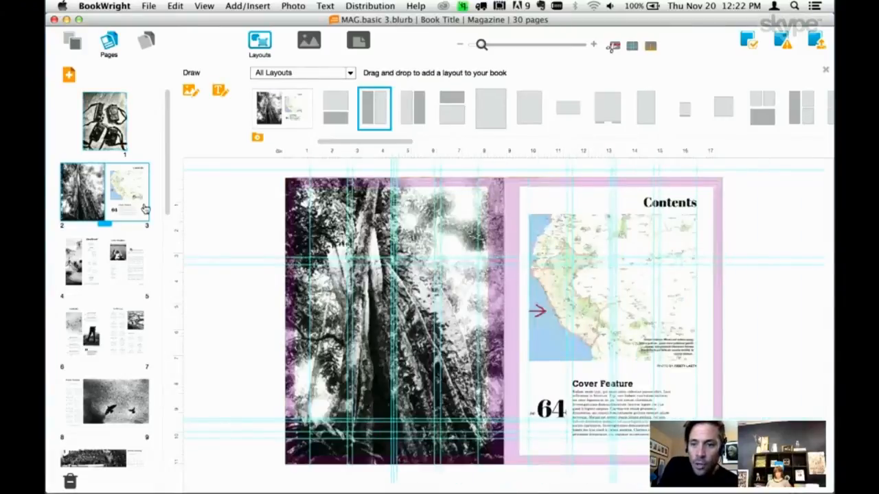
click(430, 289)
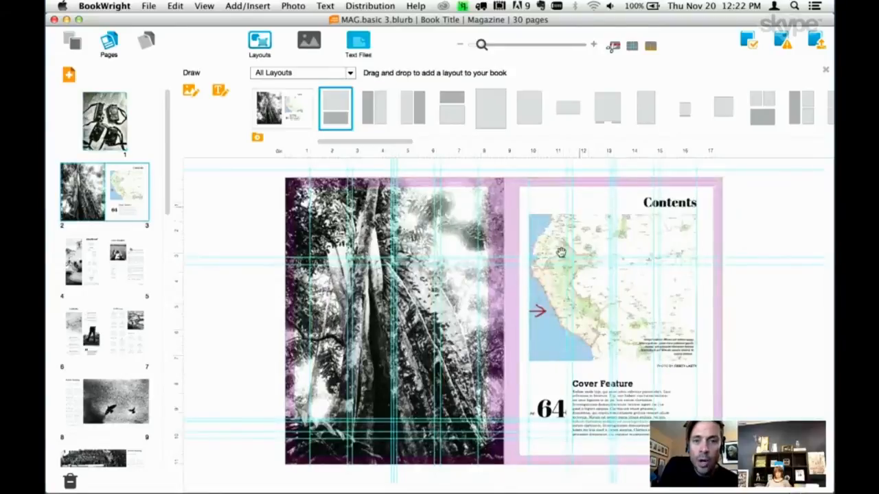
click(307, 44)
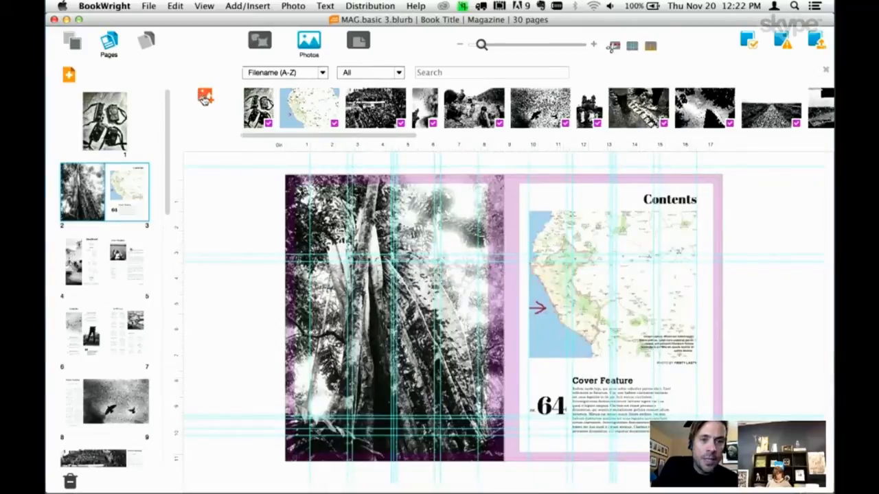
click(311, 103)
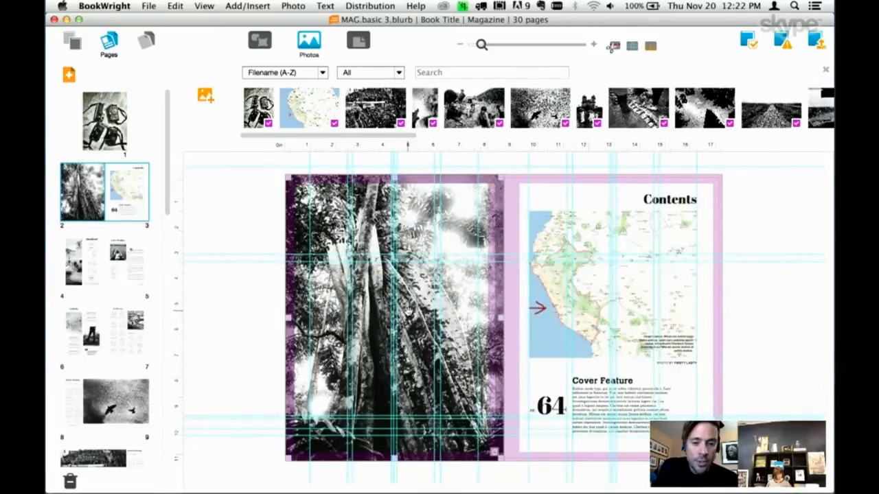
Step: Remove the tree photo from page 2 and shrink its empty frame to a narrow vertical one
click(412, 302)
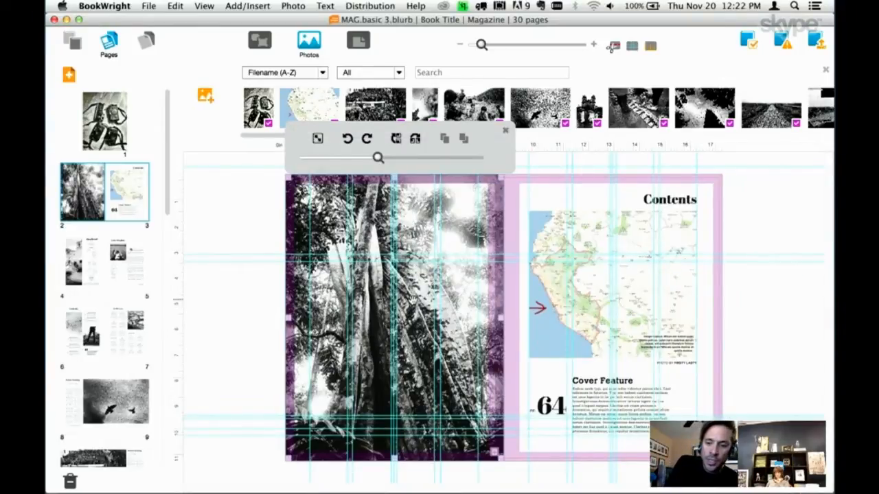
key(Delete)
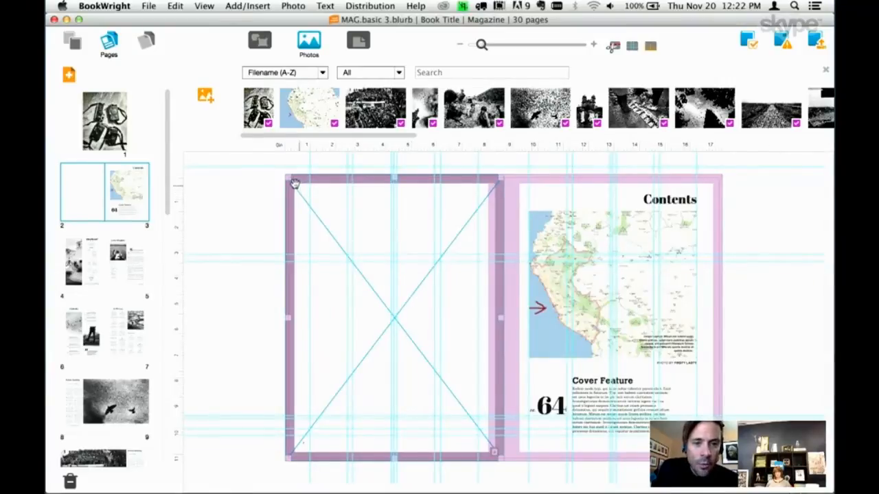
drag(287, 176, 400, 203)
Step: Try the flying-birds photo in page 2's narrow frame, shifted to show one whole bird, and remove it again
drag(540, 108, 430, 242)
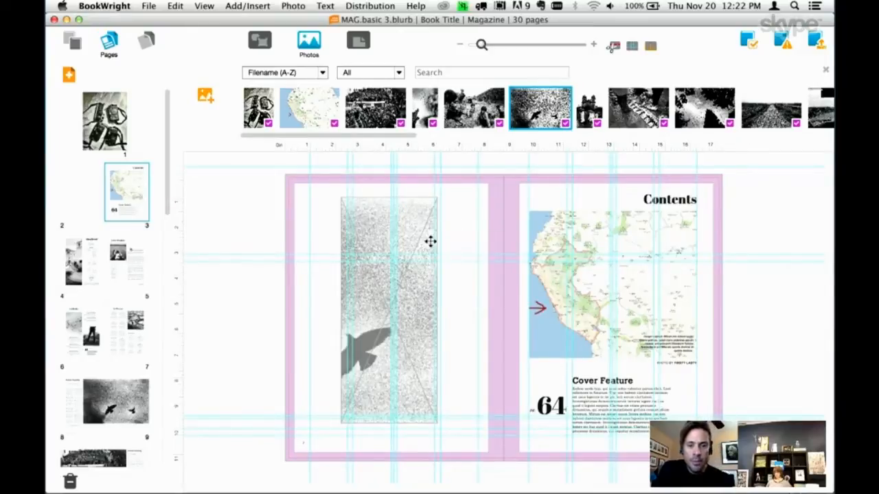
click(370, 290)
drag(370, 288, 418, 286)
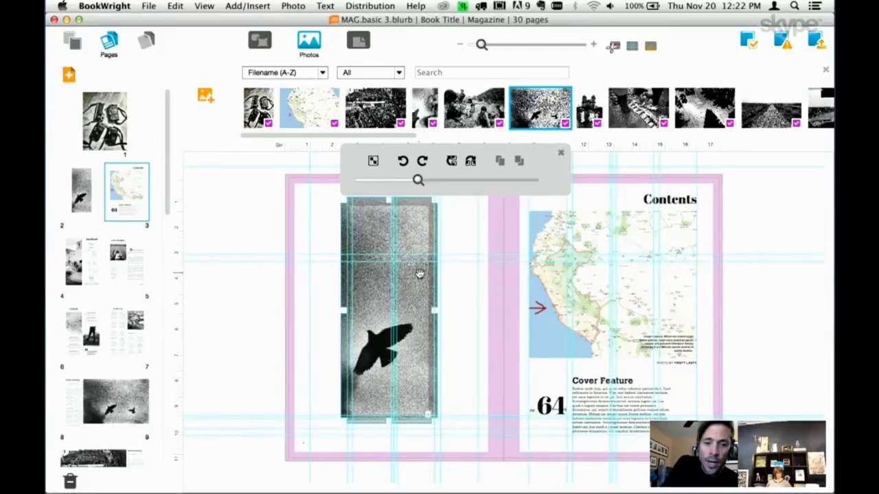
key(Delete)
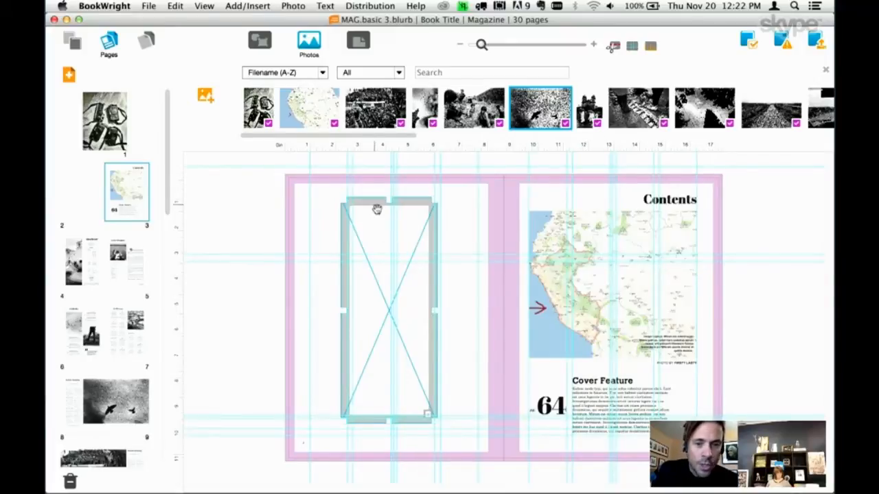
Step: Preview the pages 4–5 spread as the printed softcover magazine and return to editing
click(95, 271)
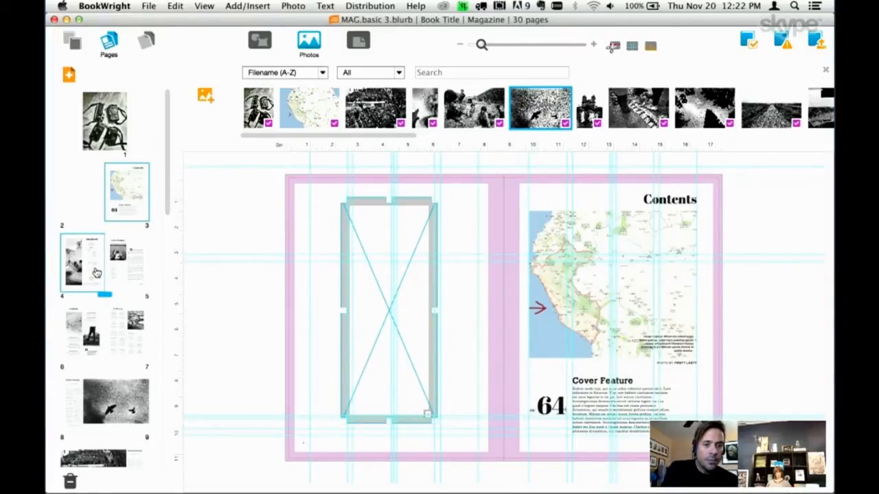
click(748, 41)
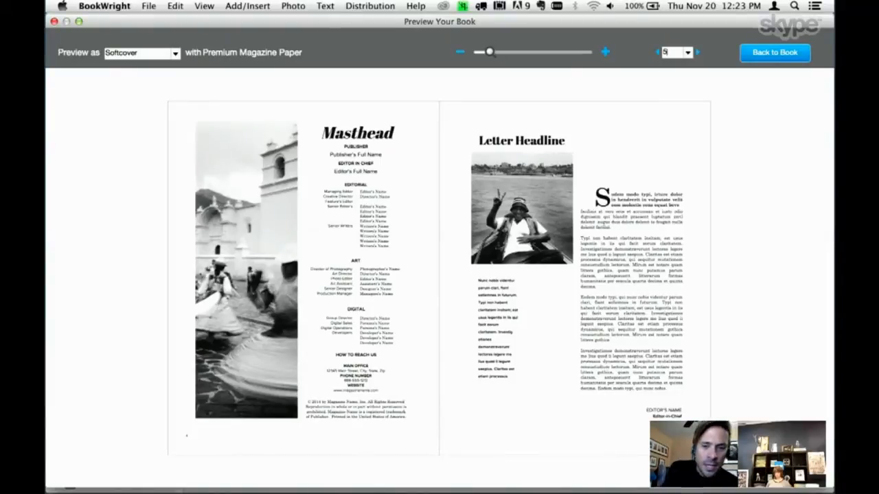
key(Escape)
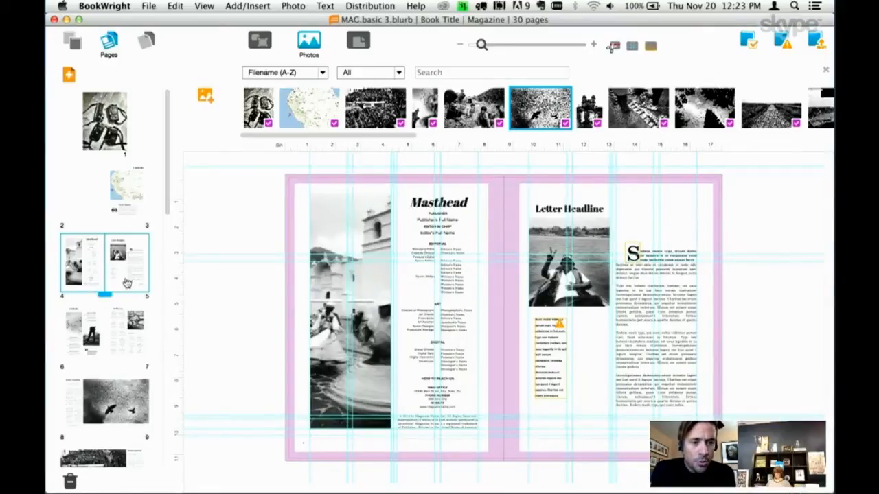
Step: Move the Masthead spread behind the Contents spread, and return the contents pages to pages 6–7 with In This Issue before Contents
drag(127, 280, 114, 356)
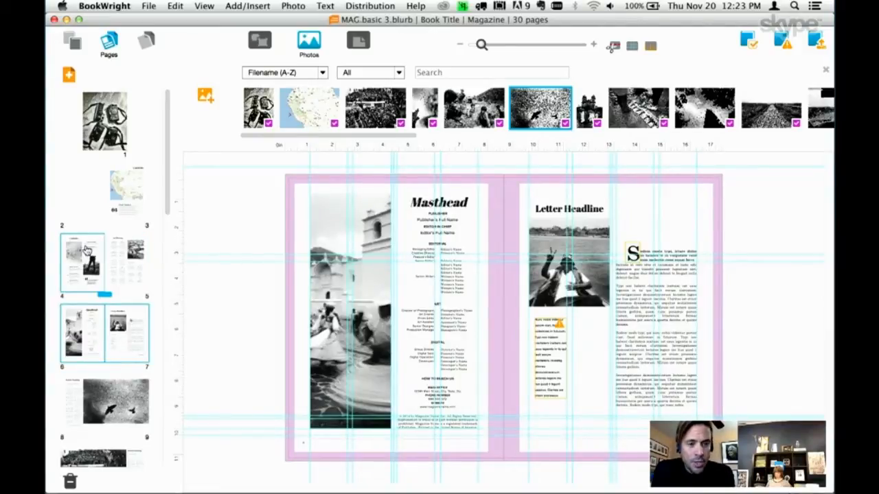
click(87, 250)
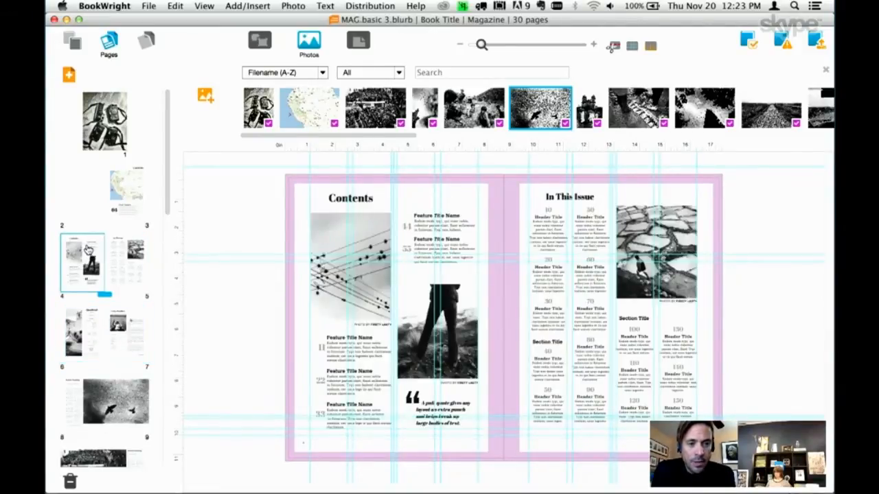
click(124, 276)
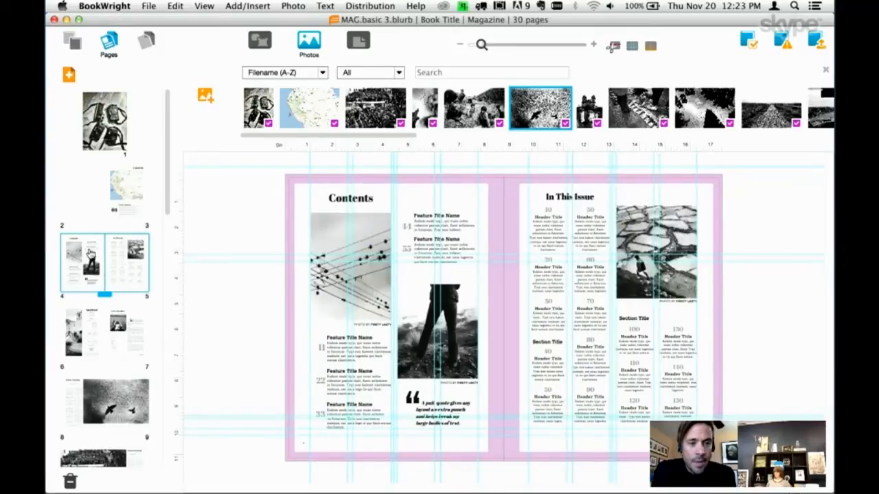
drag(125, 289, 97, 375)
drag(191, 382, 191, 383)
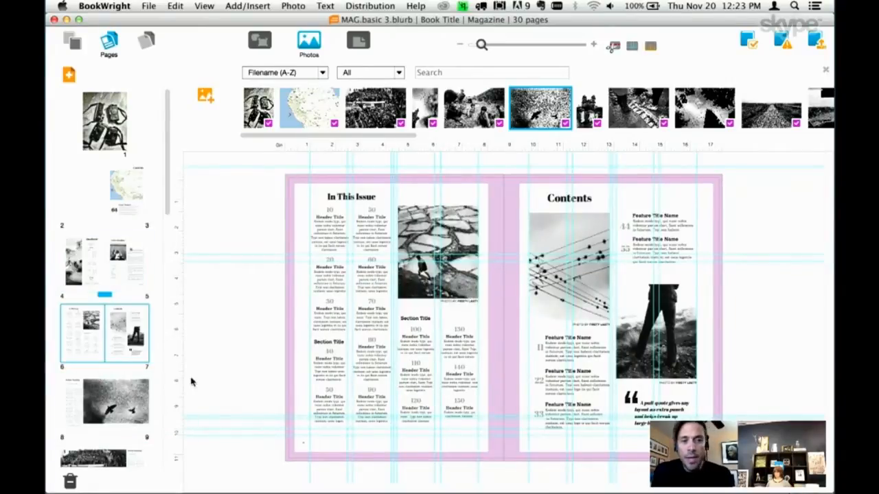
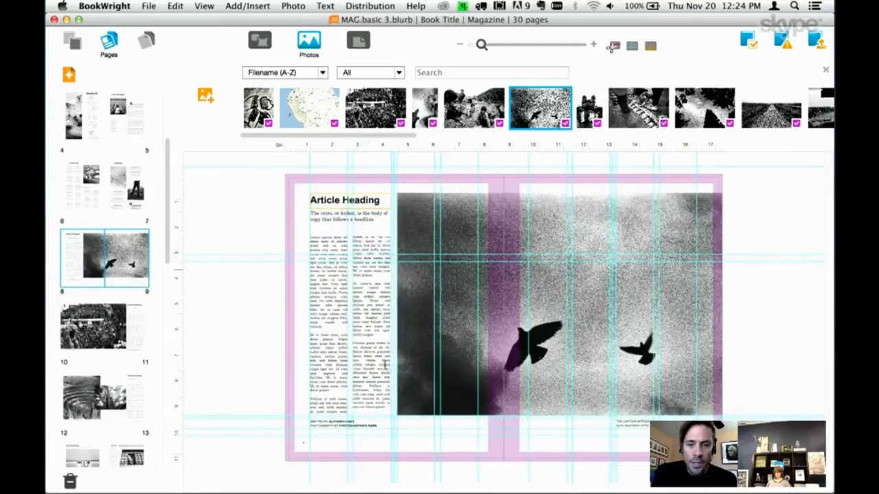
Step: Shift the flying-birds photo on pages 8–9 down to the lower margin, checking the spread with the alignment guides off and on
click(633, 47)
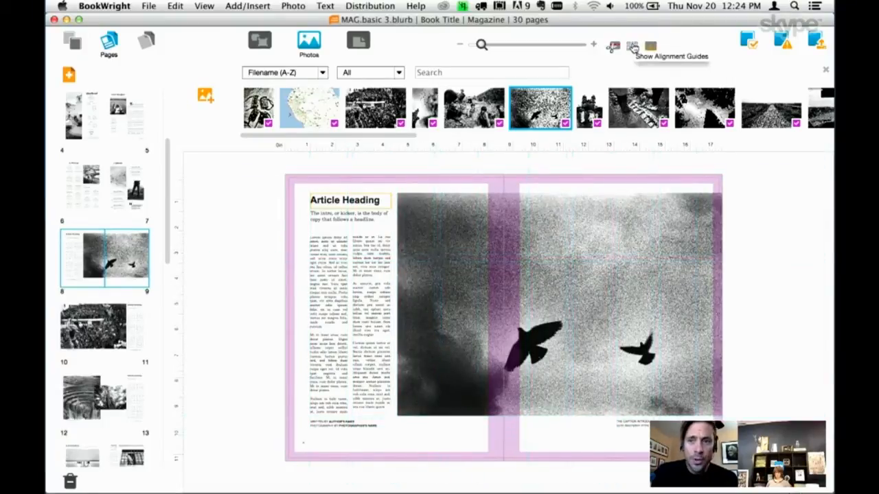
click(632, 47)
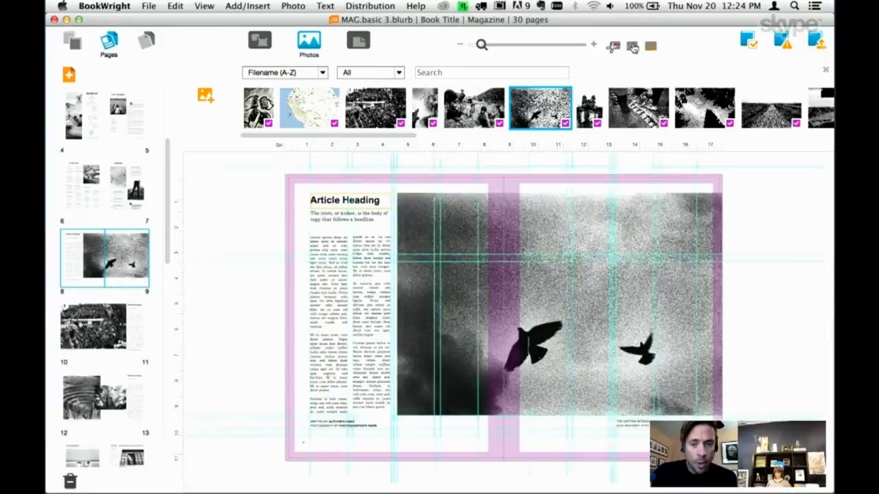
click(588, 194)
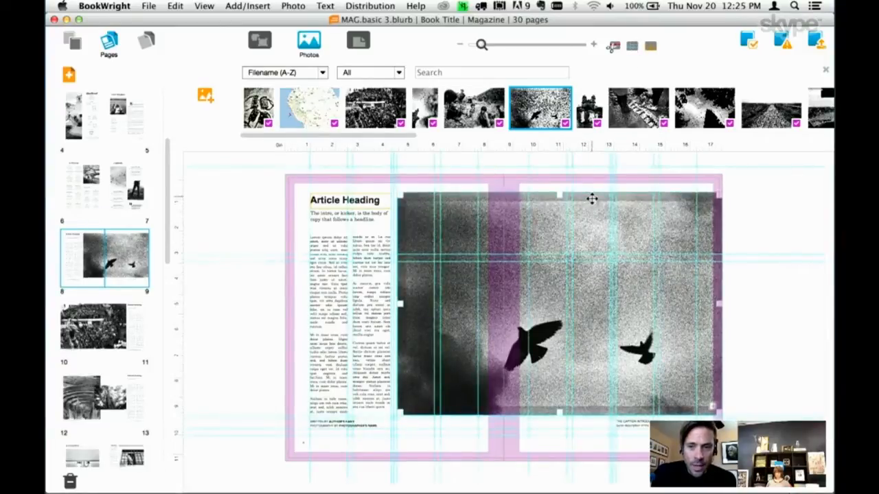
drag(591, 198, 590, 228)
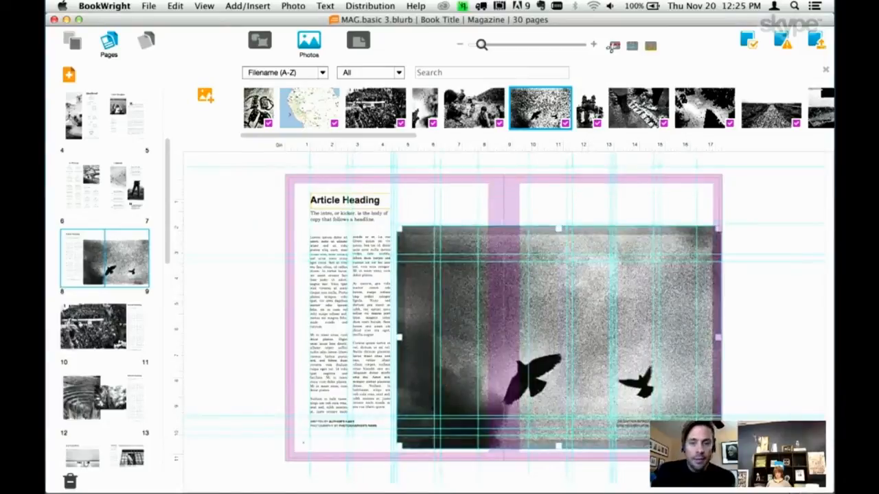
click(632, 45)
click(632, 45)
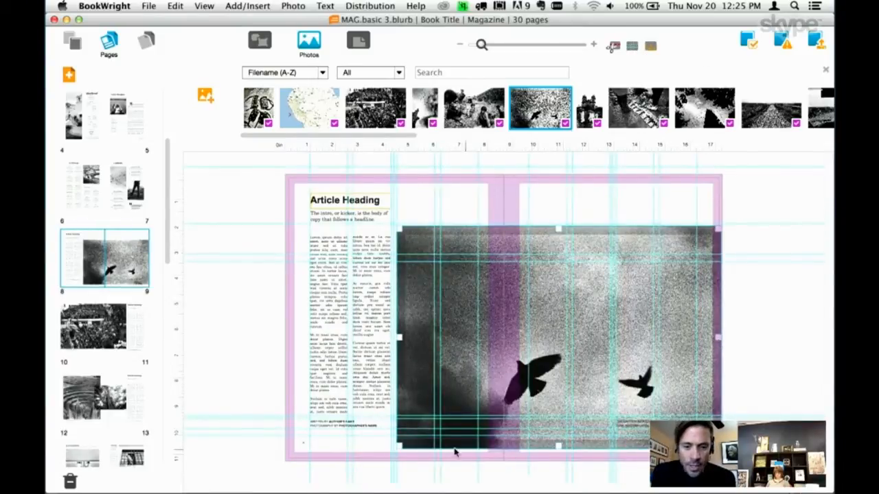
Step: Shrink the flying-birds photo on pages 8–9 from its upper-left corner so it starts just before the gutter
drag(398, 447, 447, 365)
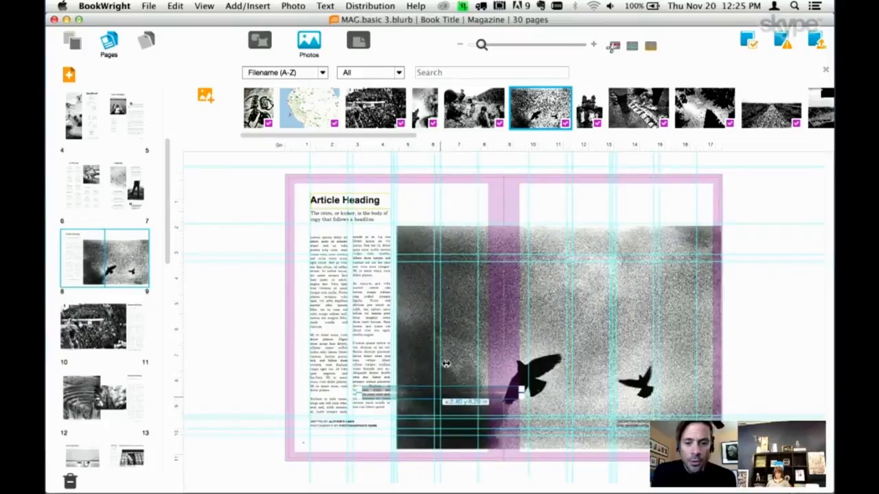
click(397, 226)
drag(402, 231, 479, 265)
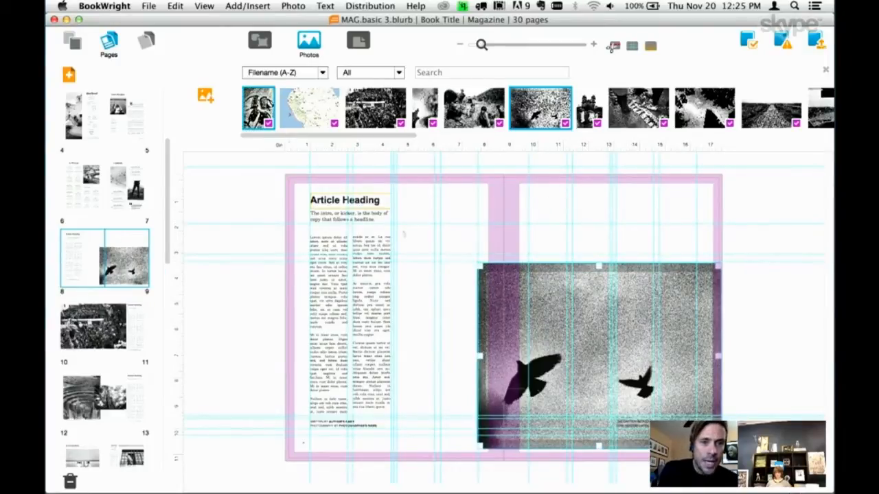
Step: Save the pages 8–9 arrangement as a spread layout named "The bEst Spread EVER"
click(260, 42)
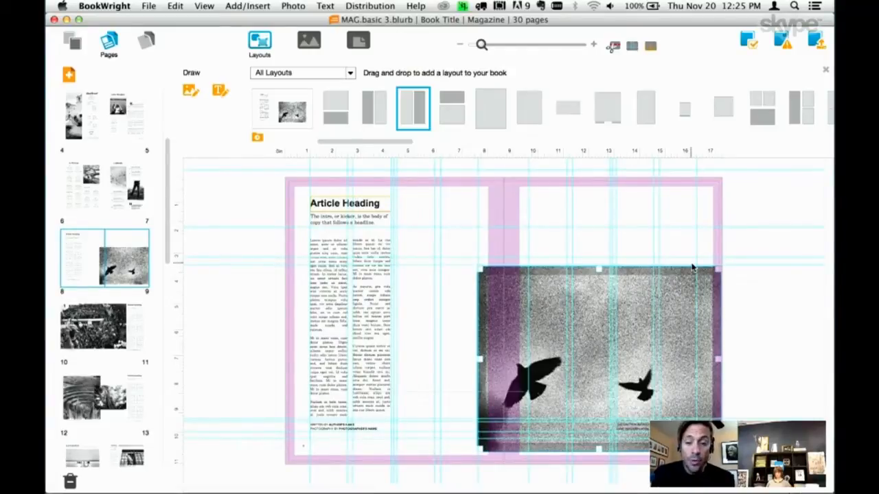
mouse_move(261, 117)
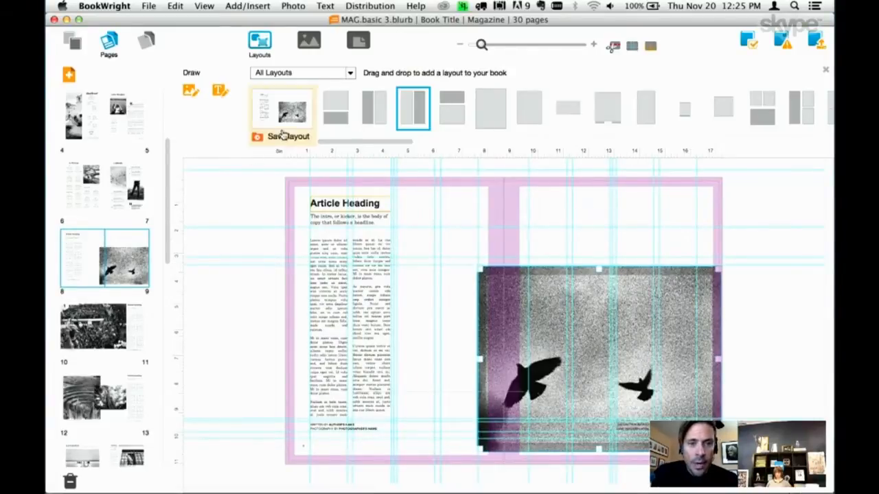
click(257, 138)
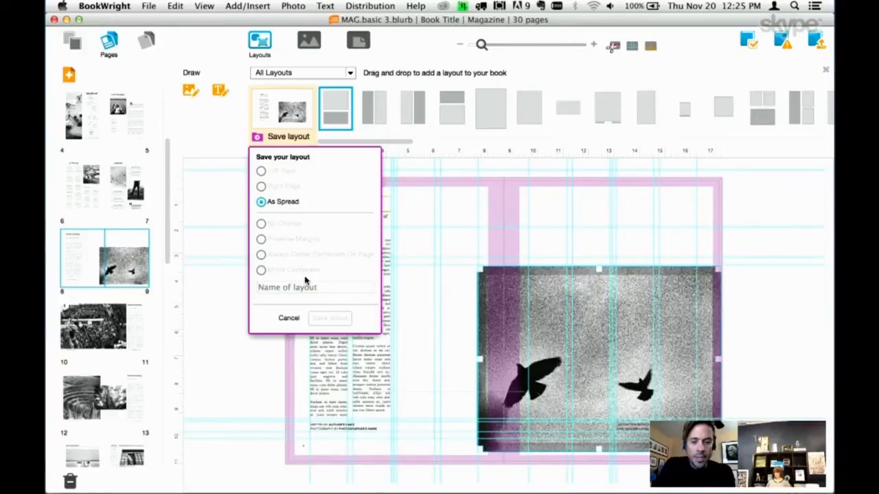
text(The bEst)
text( Scr)
text(ead EVER)
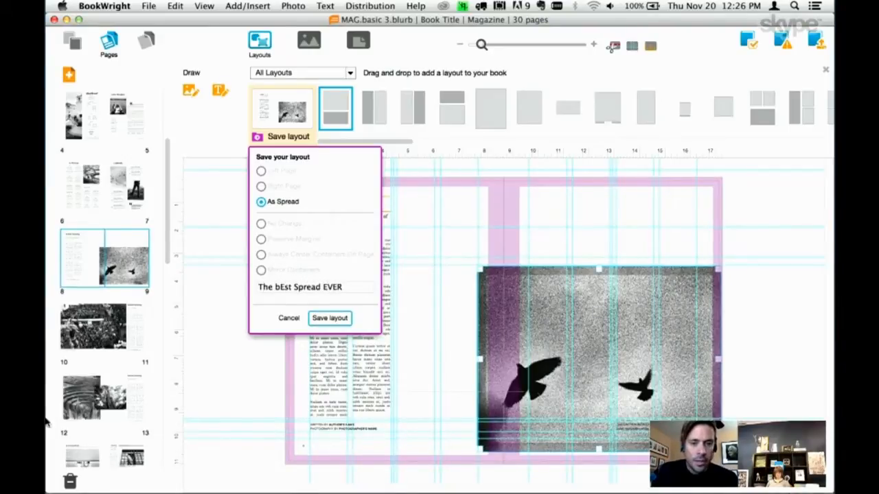
click(330, 319)
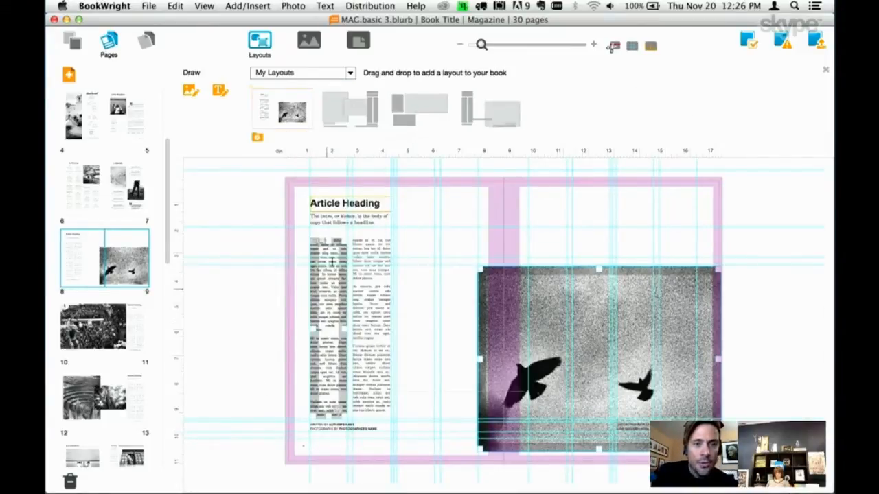
click(351, 106)
mouse_move(282, 99)
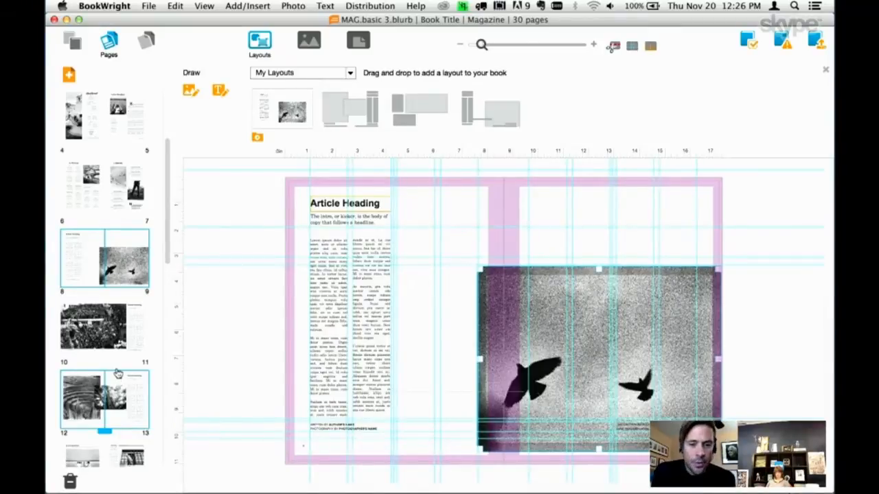
Step: Open the pages 12–13 spread and examine its two overlapping photos
click(117, 373)
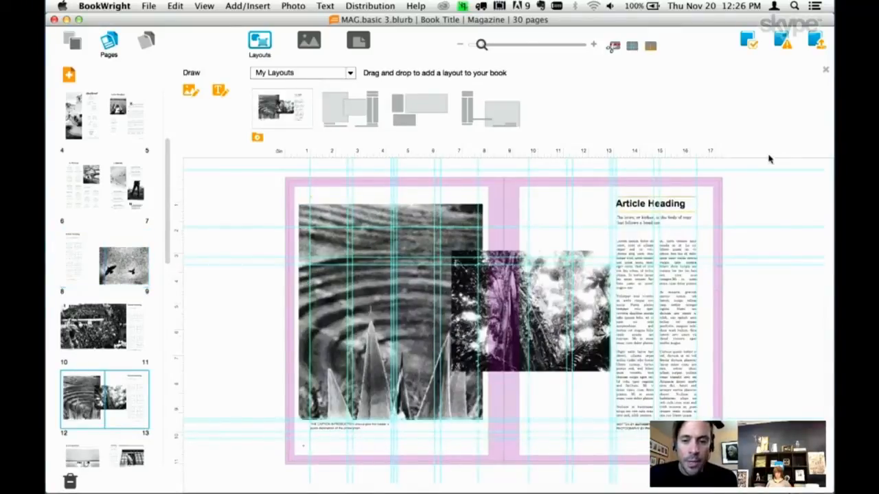
click(507, 255)
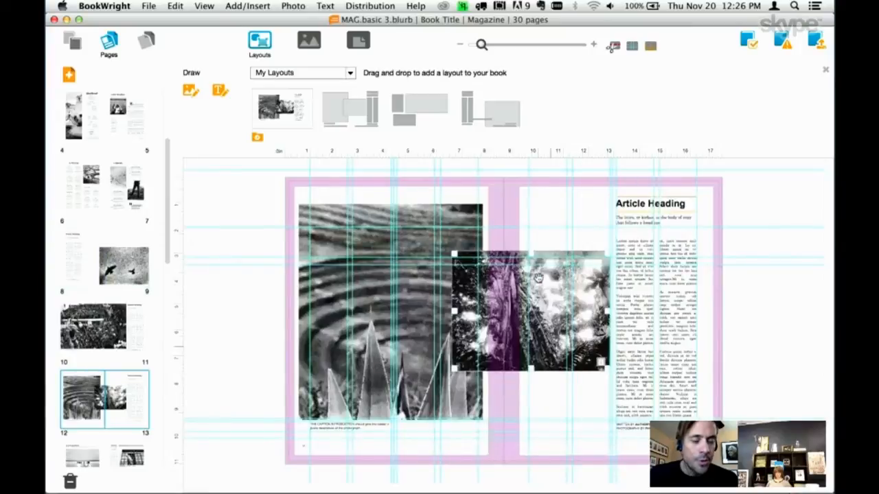
click(742, 206)
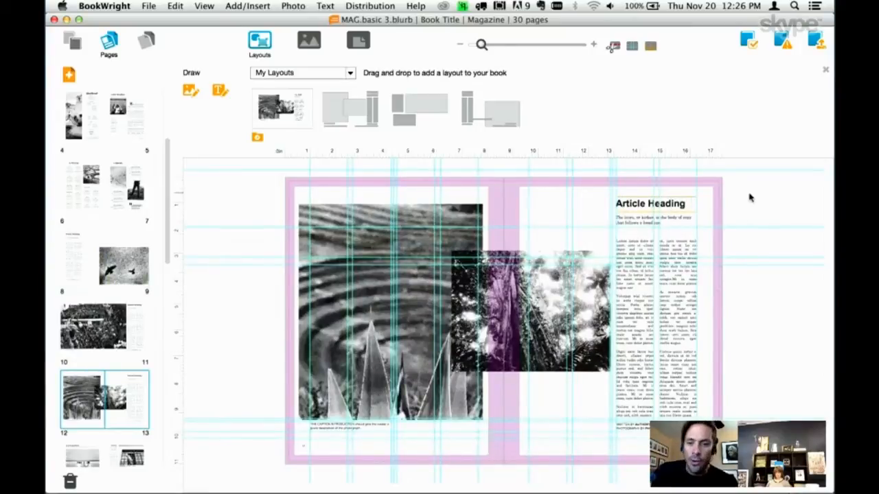
click(338, 206)
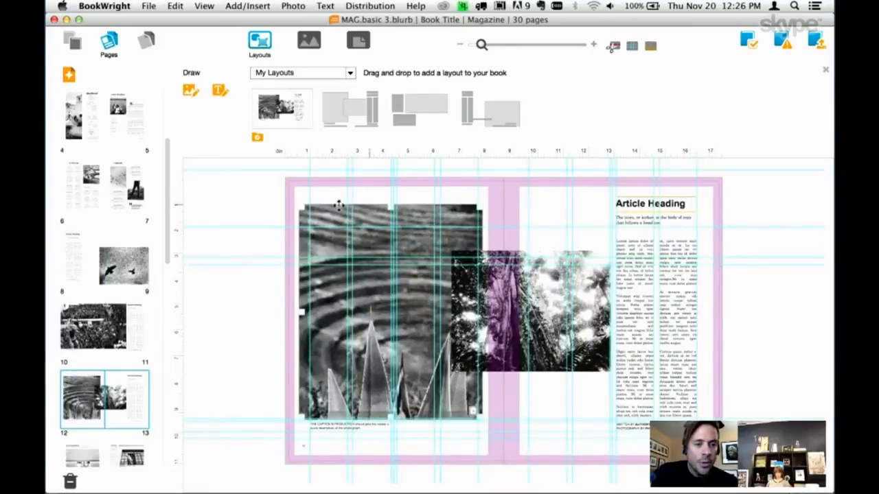
Step: Apply black as the page color of the pages 12–13 spread
click(377, 198)
right_click(338, 197)
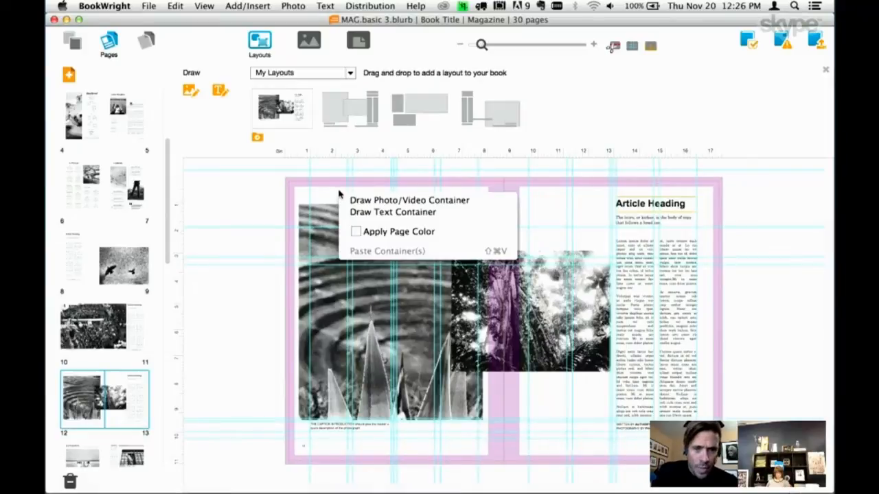
click(248, 193)
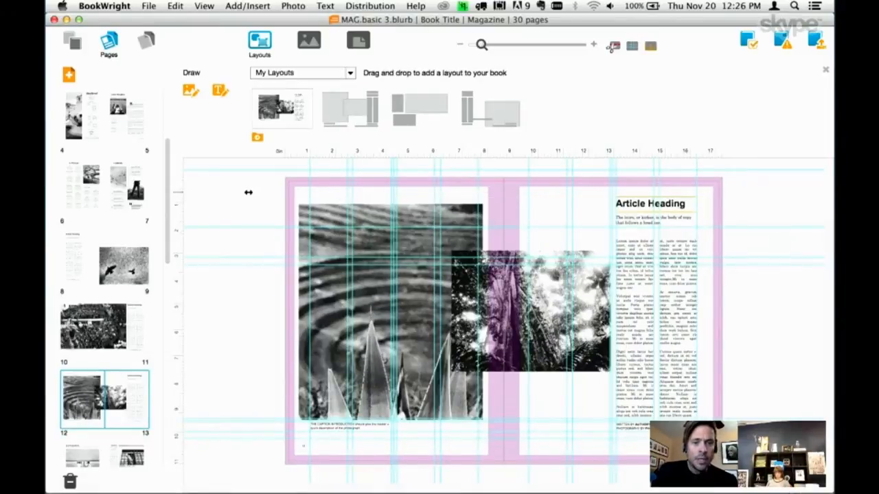
right_click(321, 195)
click(338, 232)
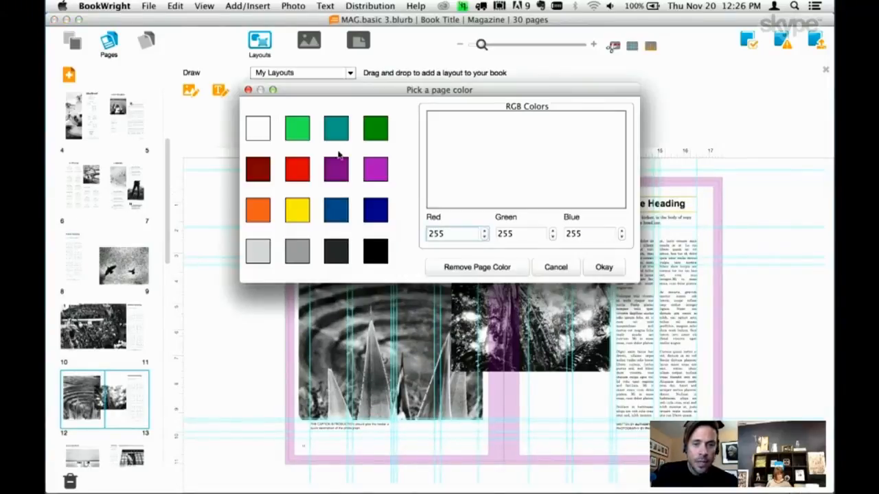
click(375, 251)
click(605, 268)
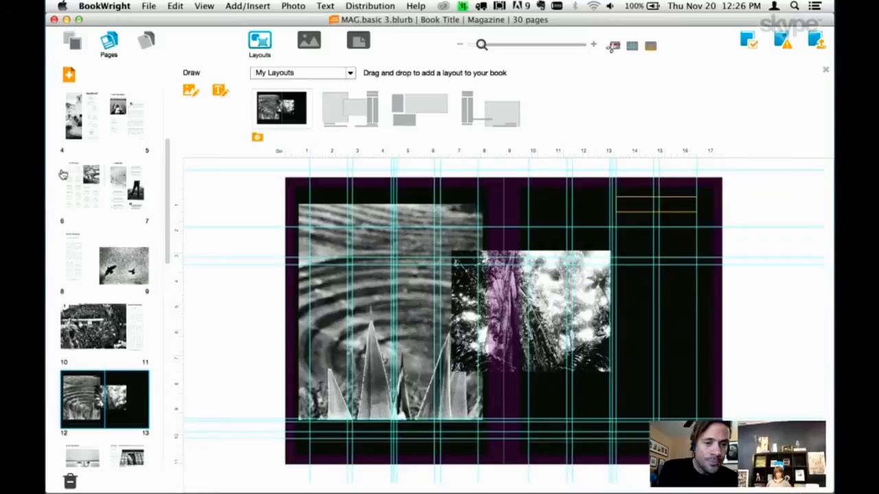
Step: Preview the softcover magazine from pages 12–13 back to pages 2–3 and return to editing
scroll(166, 208, down, 2)
scroll(167, 207, down, 5)
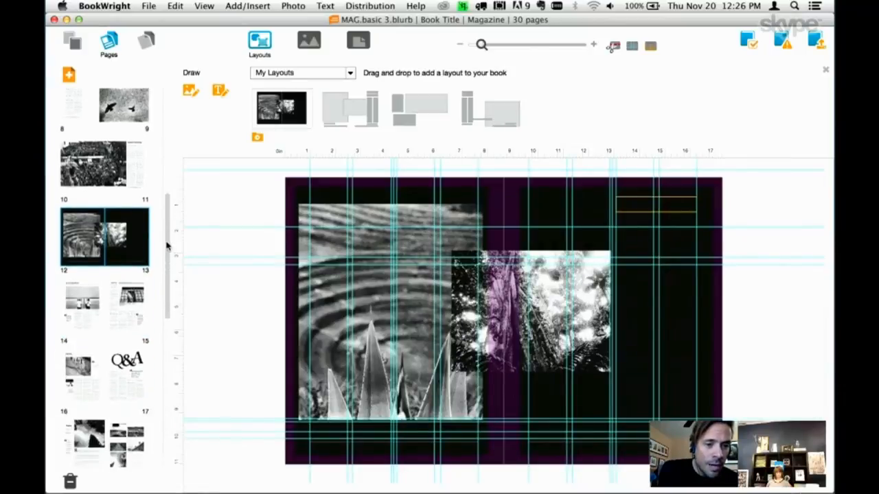
scroll(103, 206, up, 3)
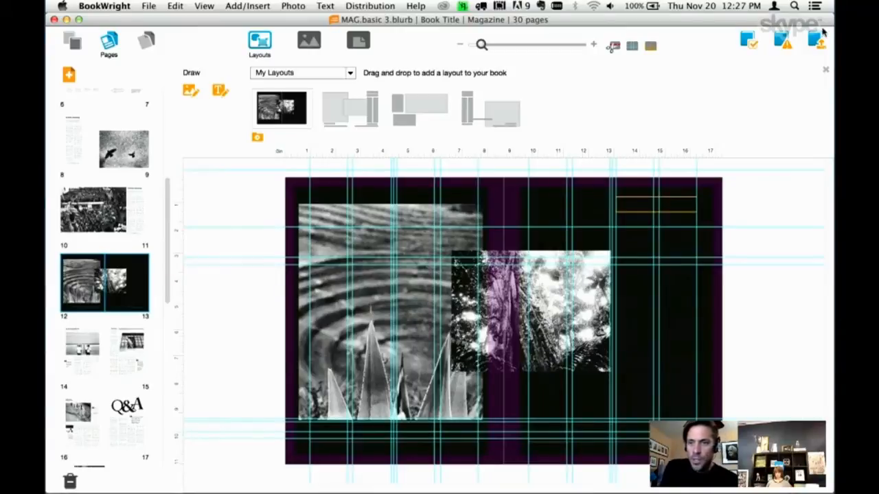
click(749, 42)
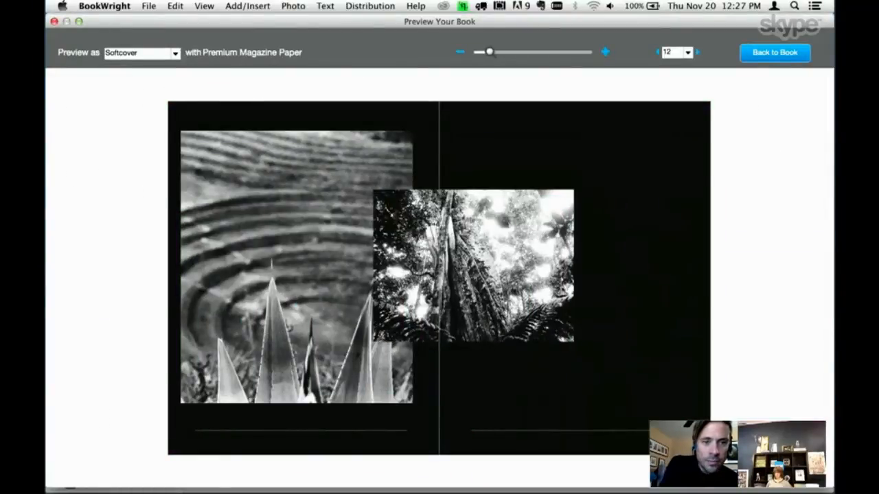
key(Left)
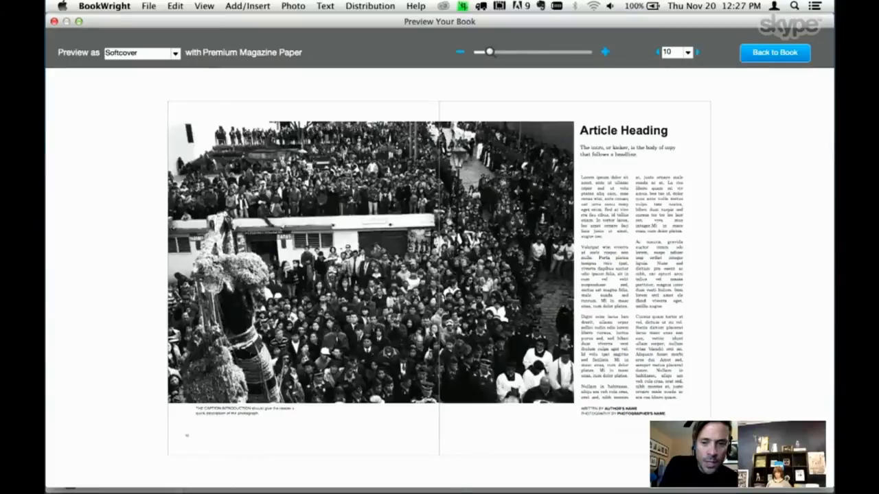
key(Left)
key(Left)
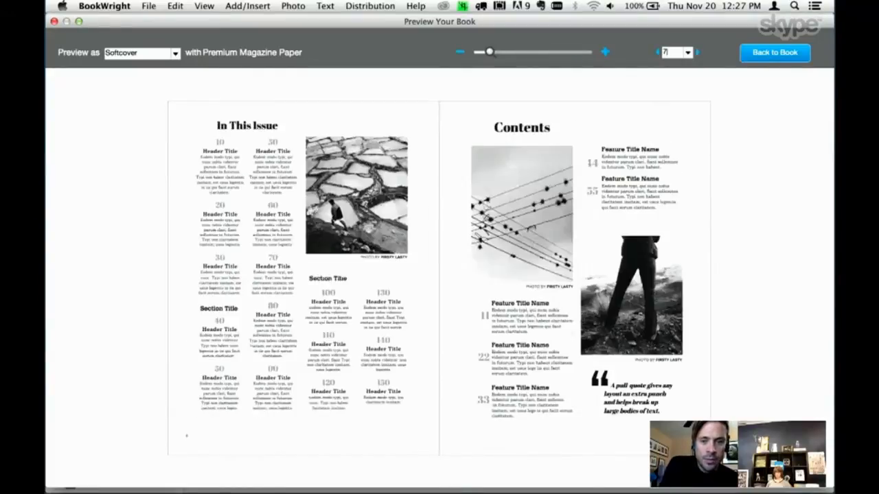
key(Left)
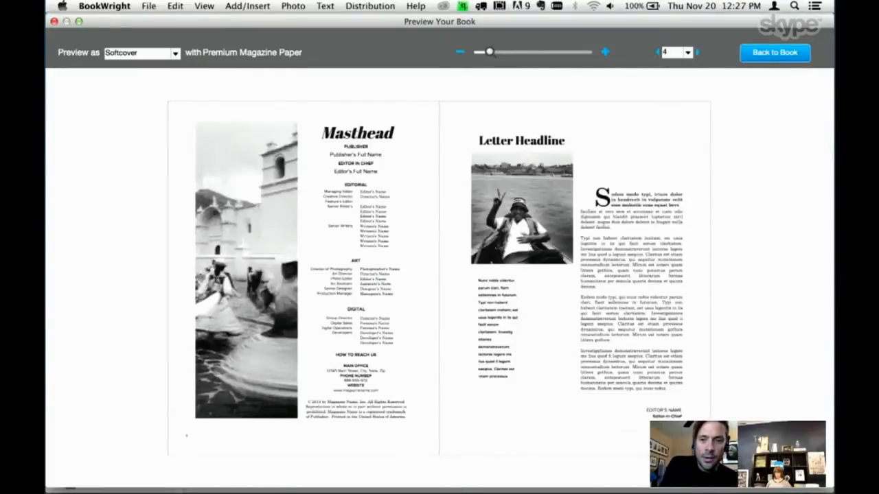
key(Left)
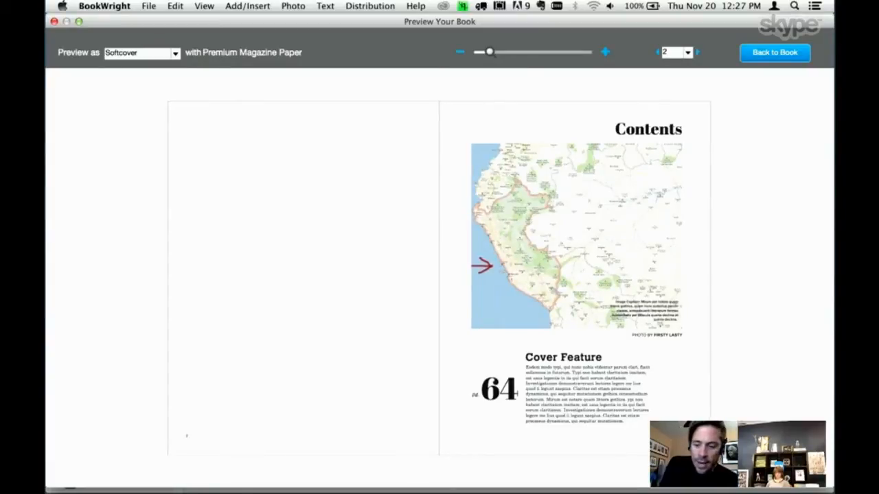
click(749, 51)
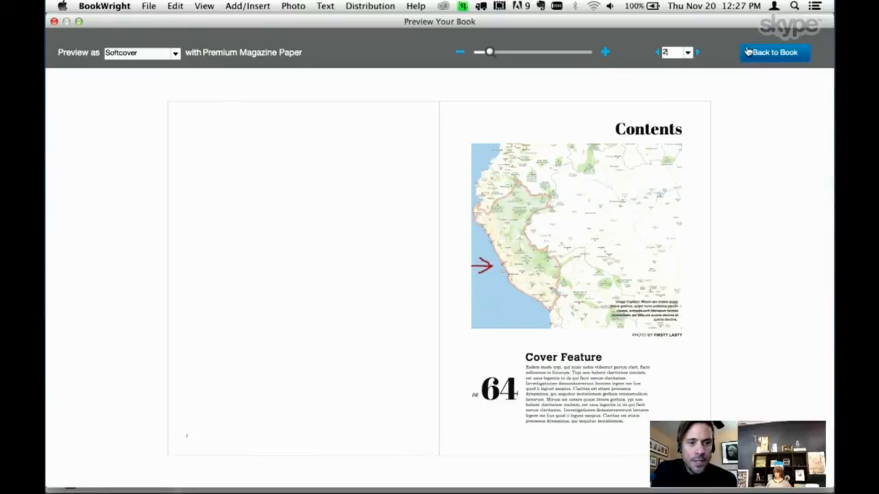
Step: Duplicate the black pages 12–13 spread by copying its pages and pasting them next to the original
scroll(163, 412, down, 10)
scroll(175, 239, up, 6)
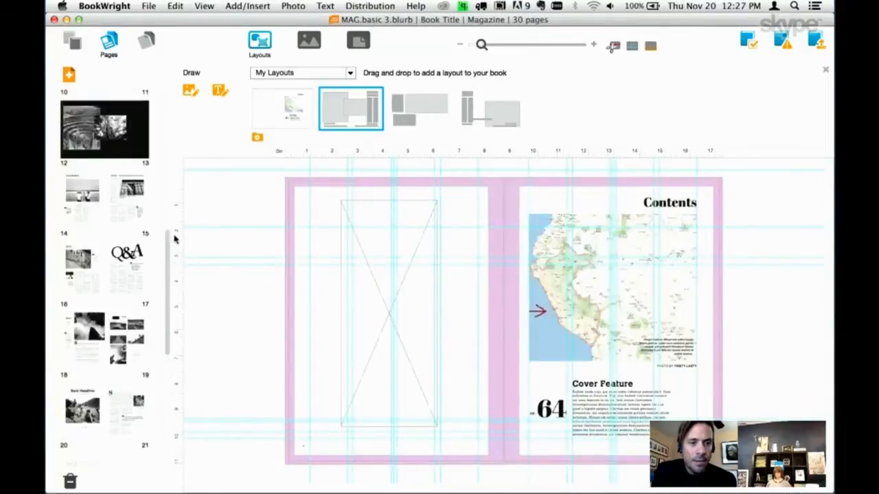
scroll(113, 230, up, 3)
click(113, 230)
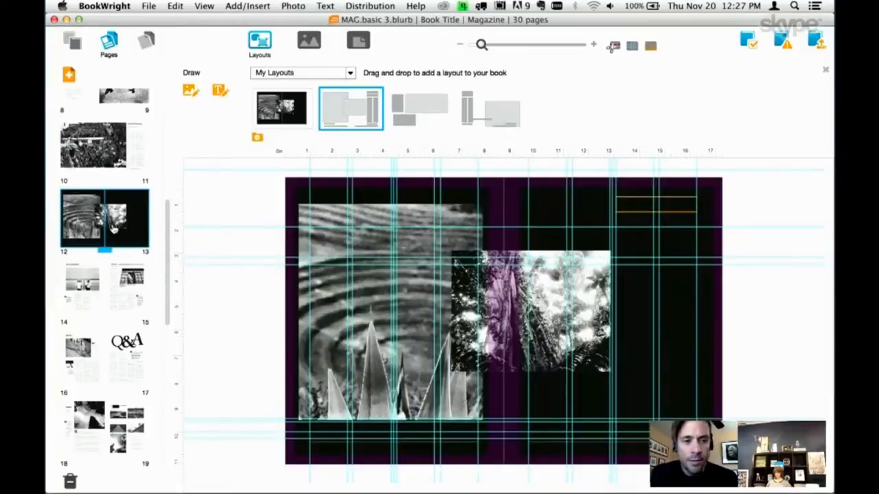
right_click(105, 254)
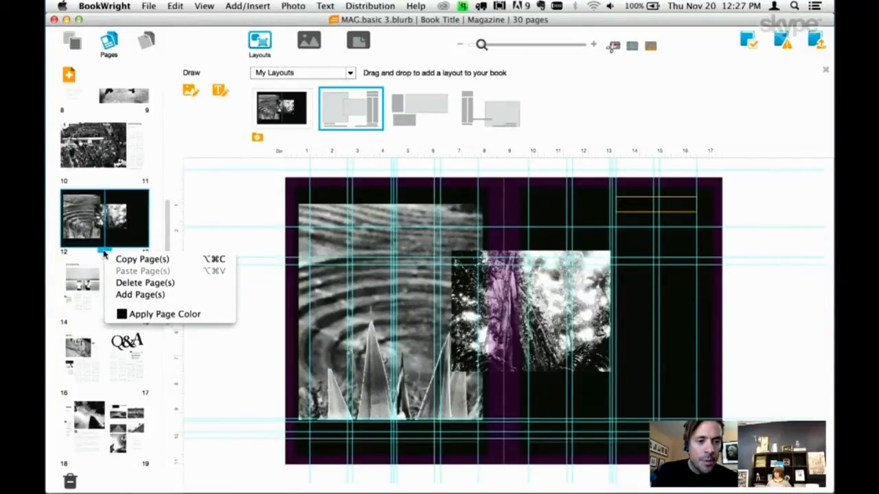
click(120, 258)
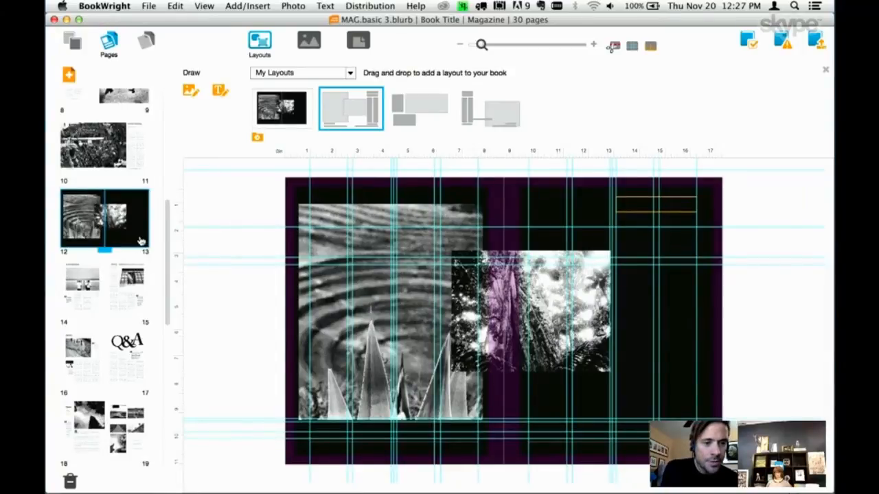
right_click(115, 257)
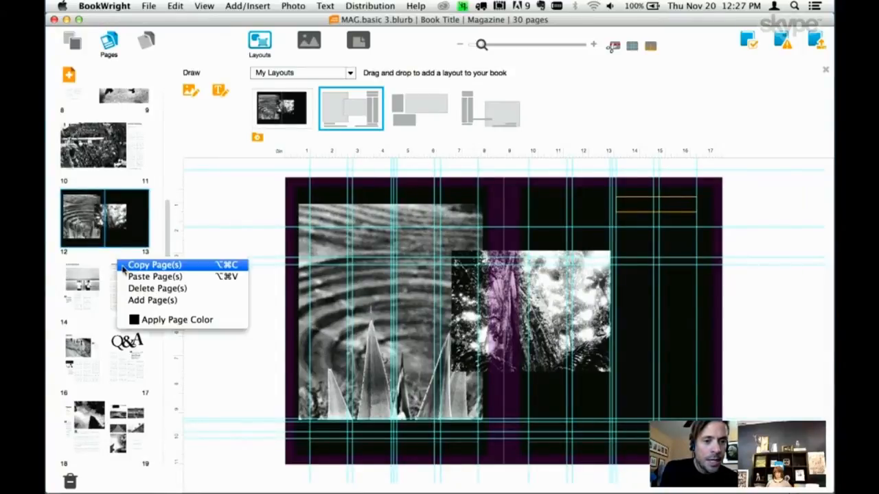
click(126, 277)
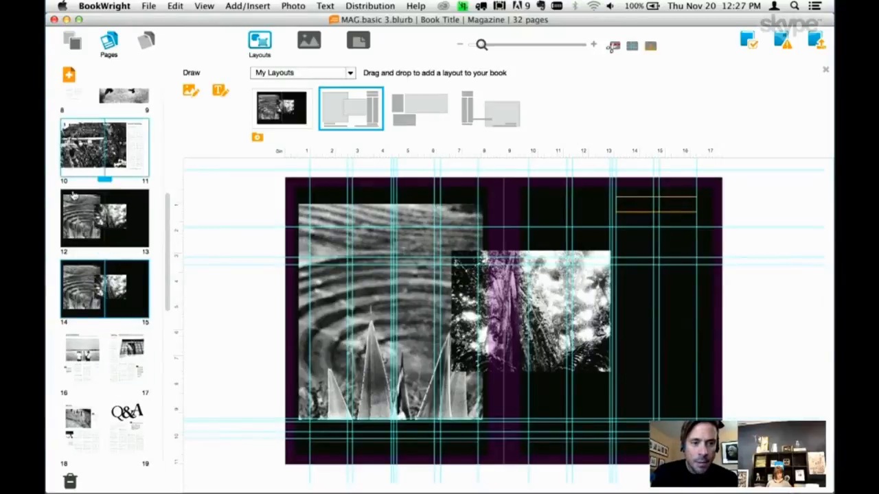
Step: Remove both overlapping photos from the duplicated spread on pages 14–15, keeping their empty image frames
click(426, 280)
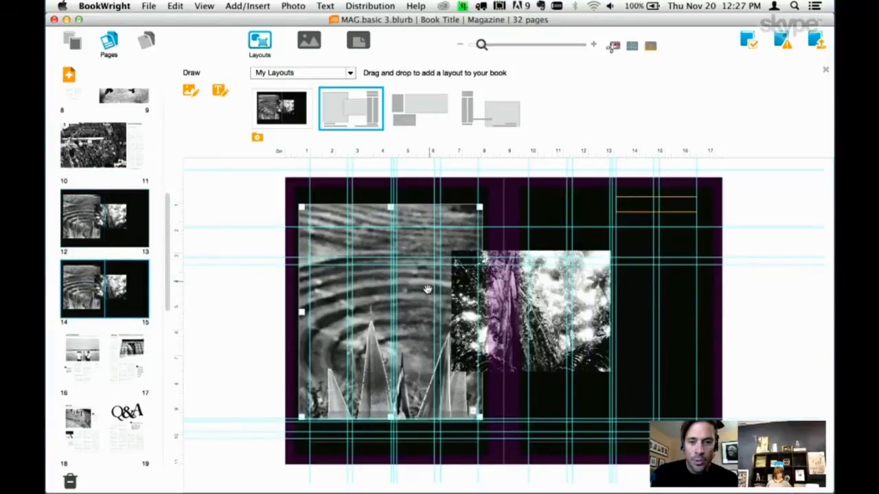
right_click(428, 279)
click(422, 284)
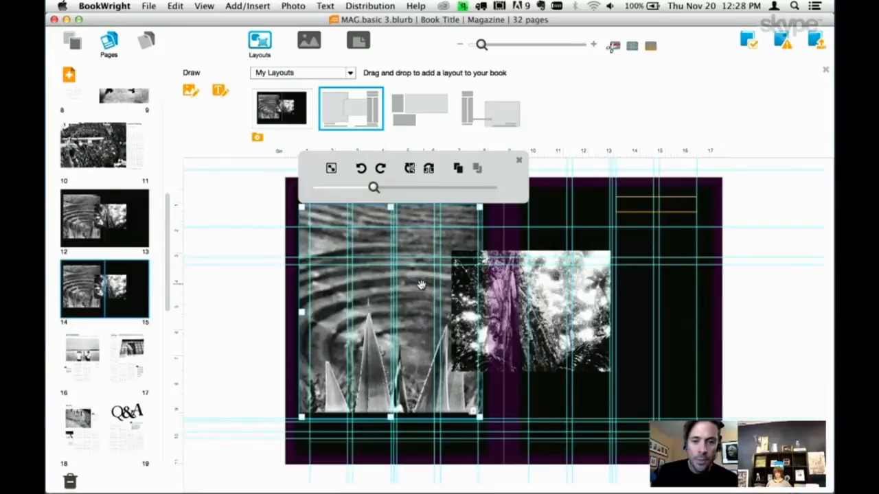
key(Delete)
click(568, 294)
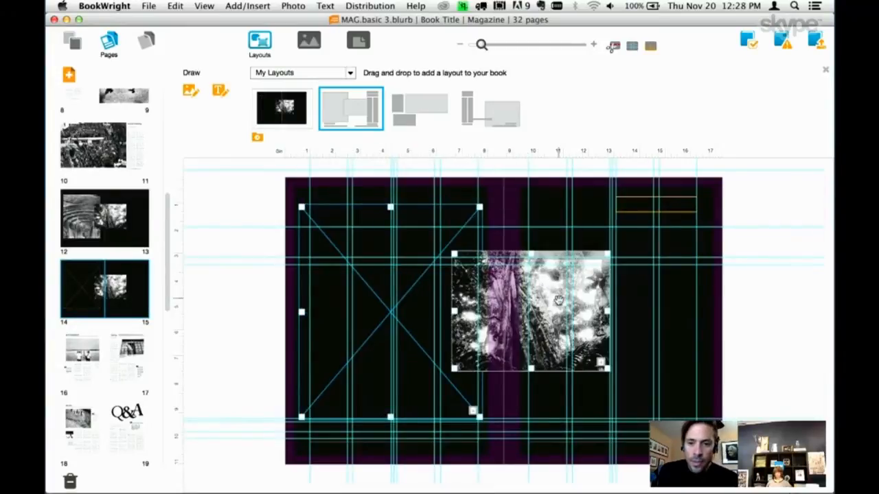
key(Delete)
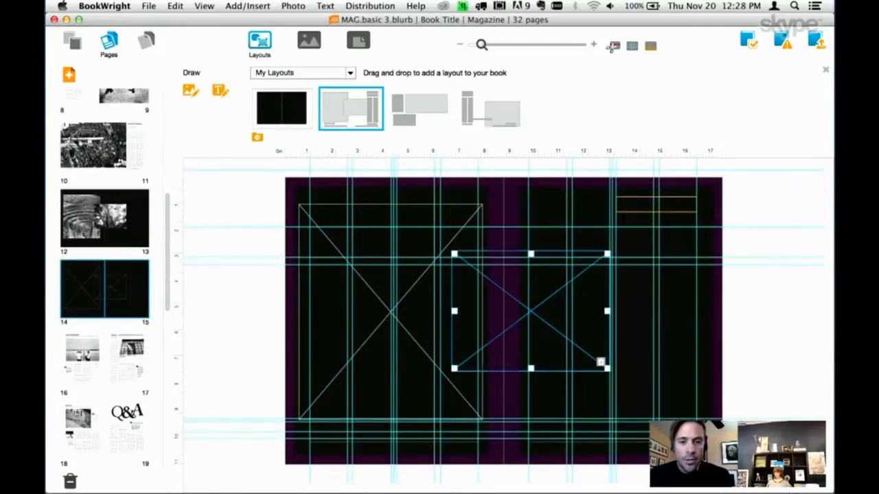
Step: Place the map photo in the smaller frame and the birds photo in the large frame of pages 14–15, toggling the guides off and on
click(304, 45)
drag(307, 103, 551, 305)
drag(549, 104, 391, 310)
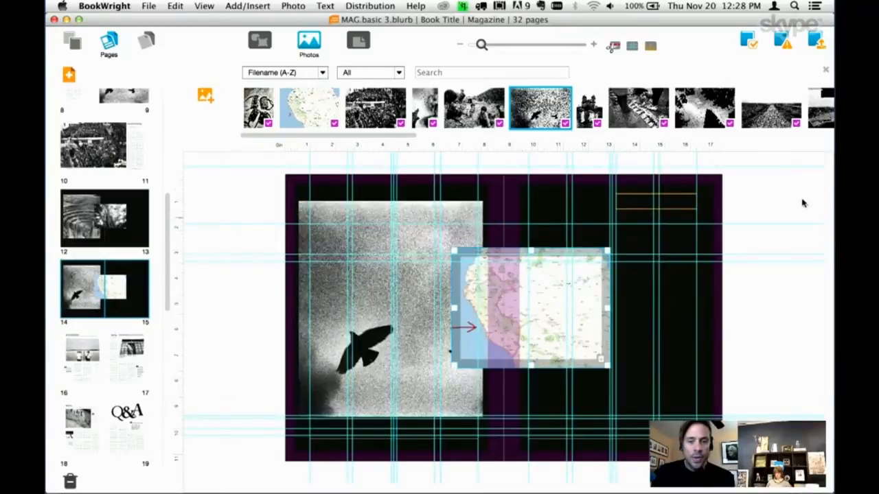
click(631, 48)
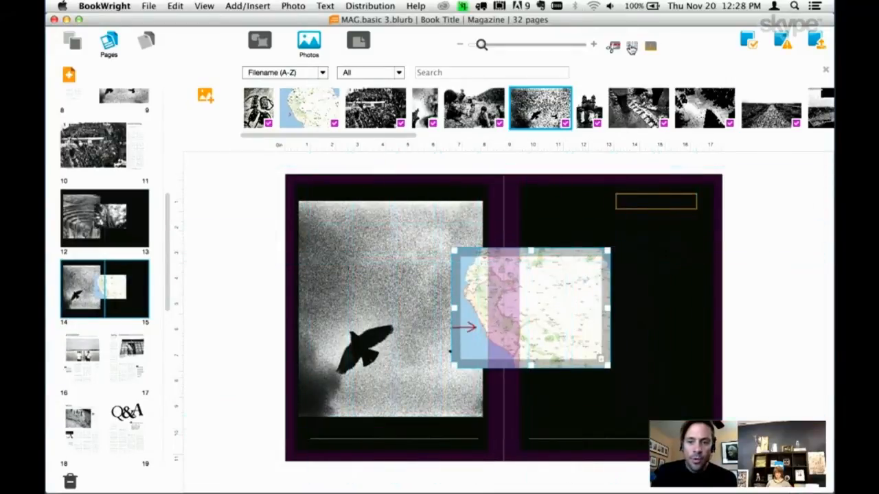
click(632, 48)
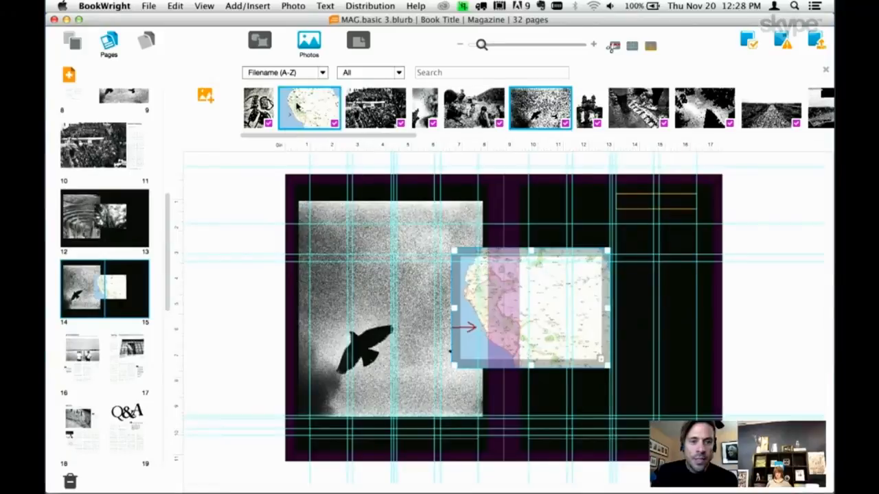
Step: Add 6 blank pages after page 25
drag(167, 234, 153, 406)
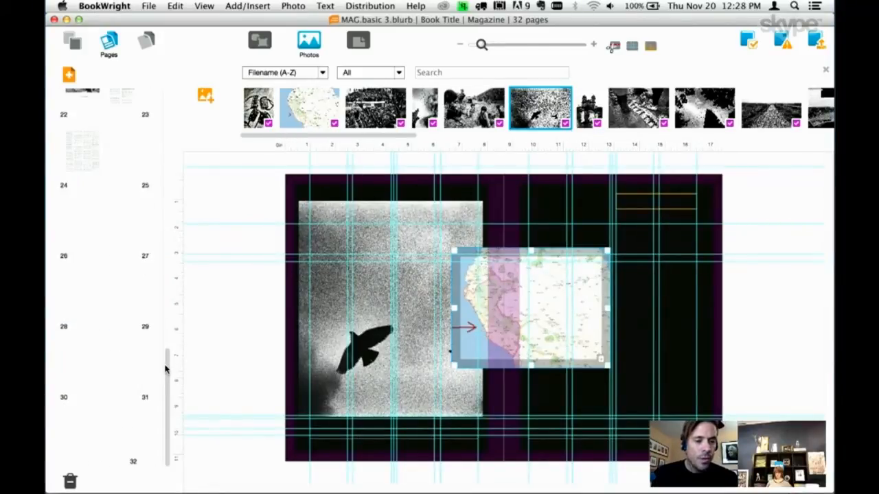
drag(163, 369, 165, 275)
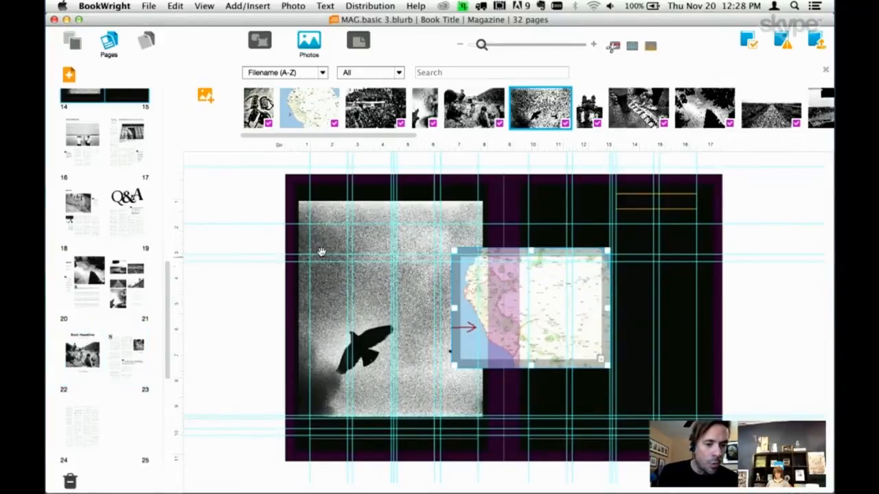
click(69, 78)
click(92, 96)
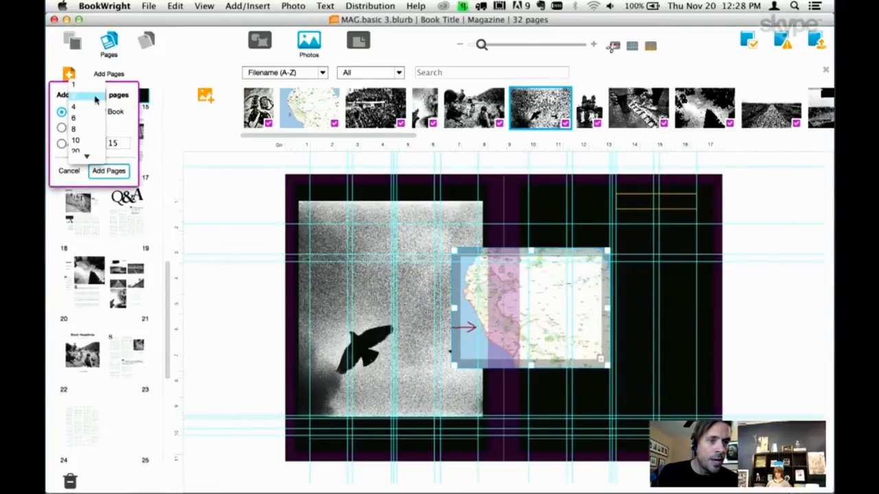
click(93, 121)
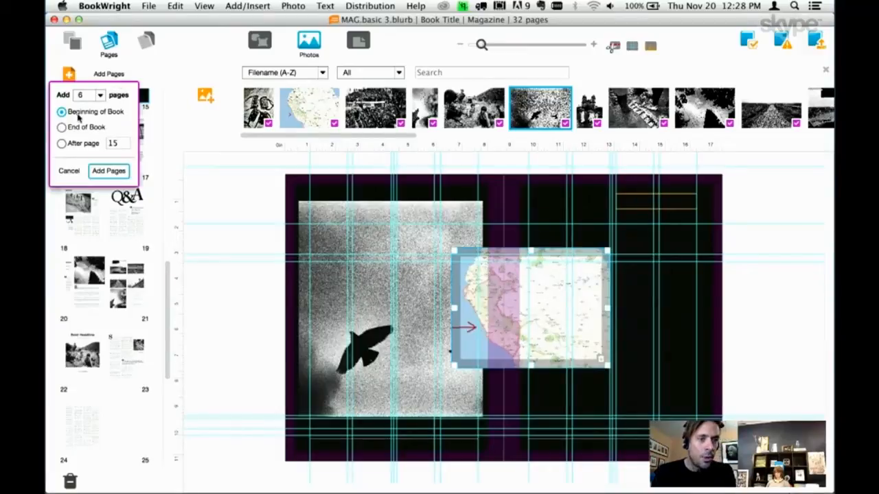
click(62, 143)
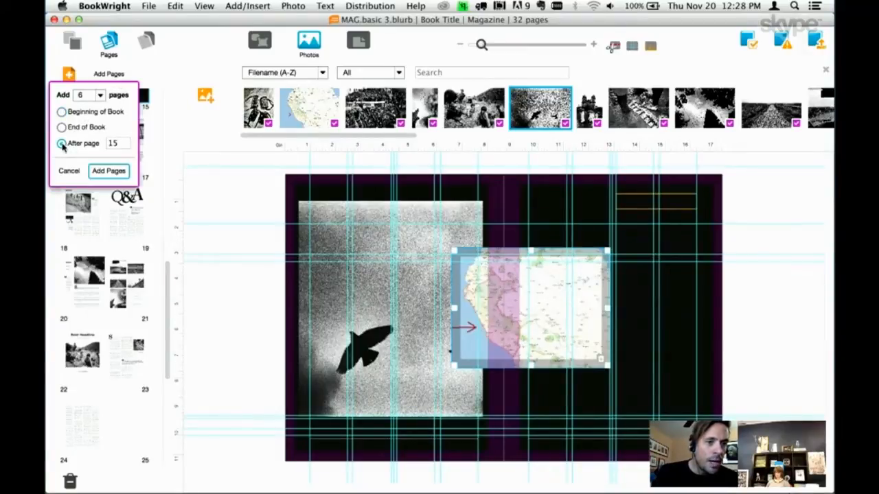
double_click(113, 143)
text(21)
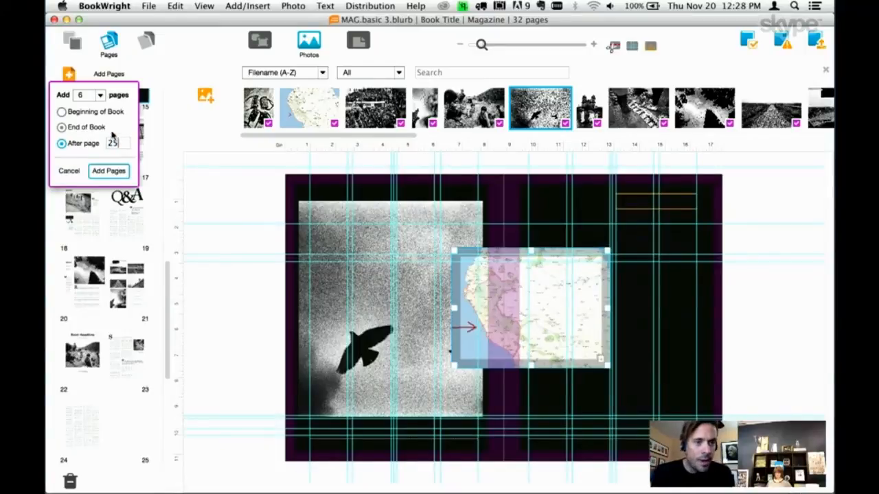
click(108, 172)
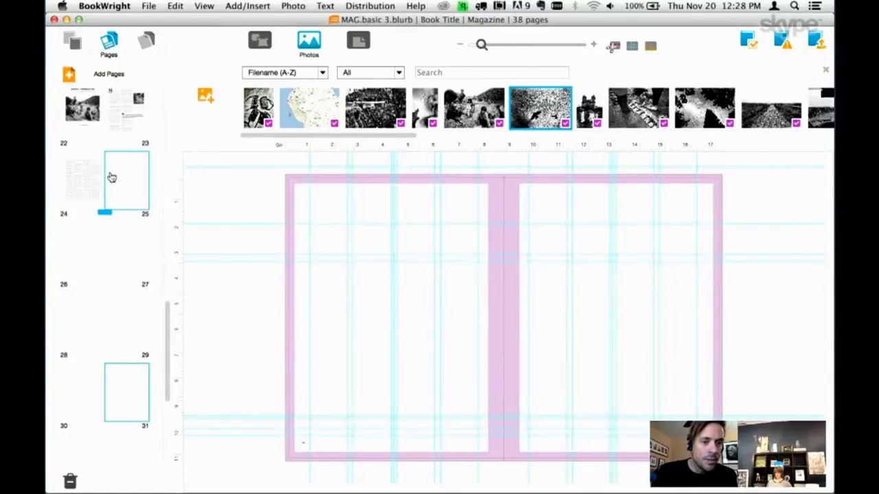
Step: Copy the two-photo black spread on pages 12–13 again and paste it as an additional spread
drag(167, 343, 180, 248)
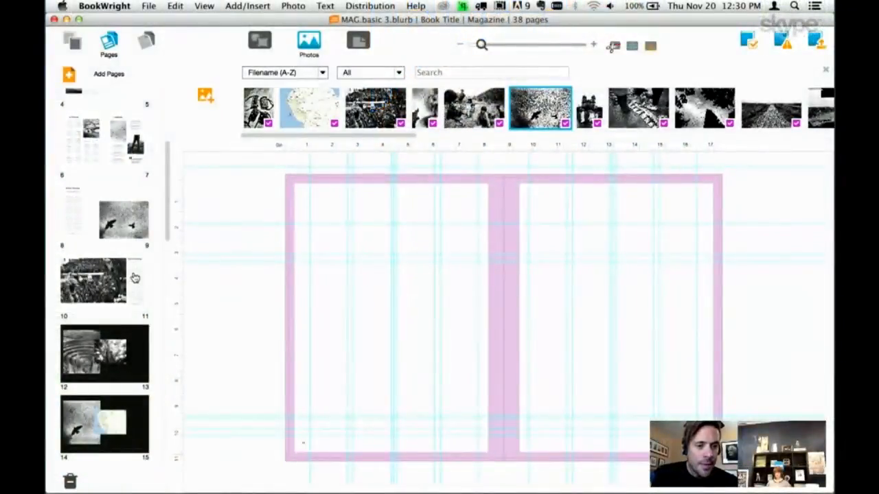
click(135, 278)
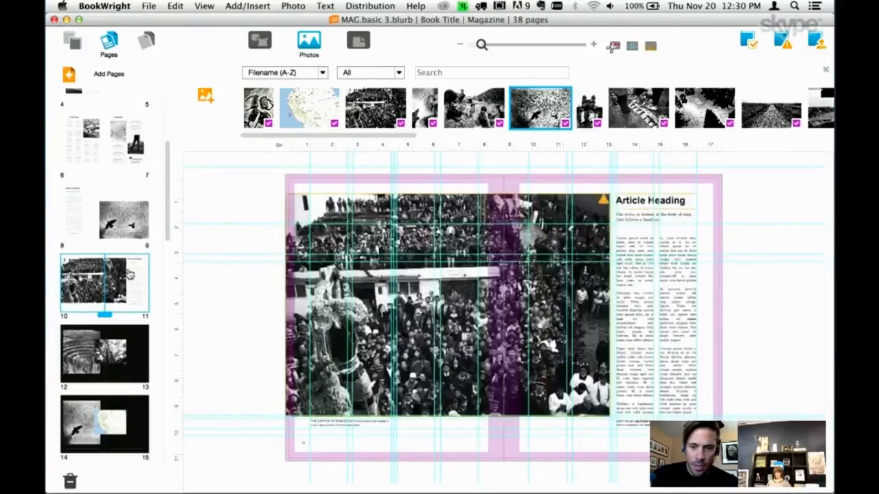
click(127, 333)
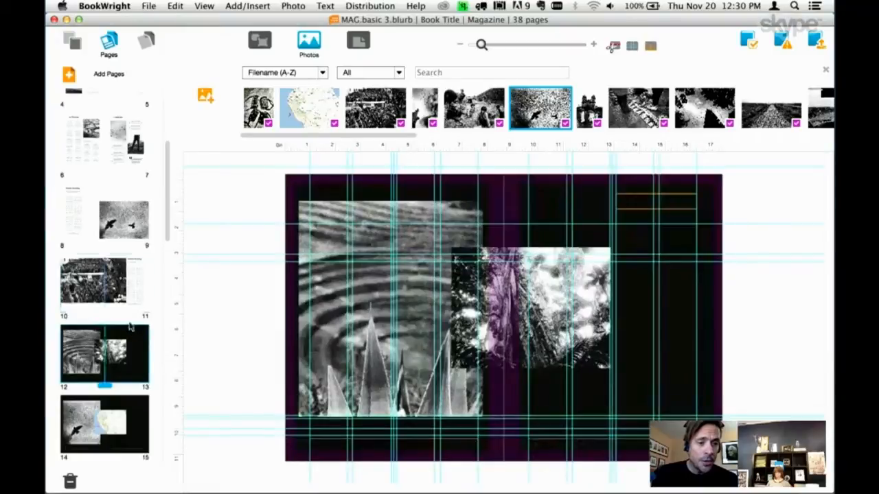
right_click(106, 319)
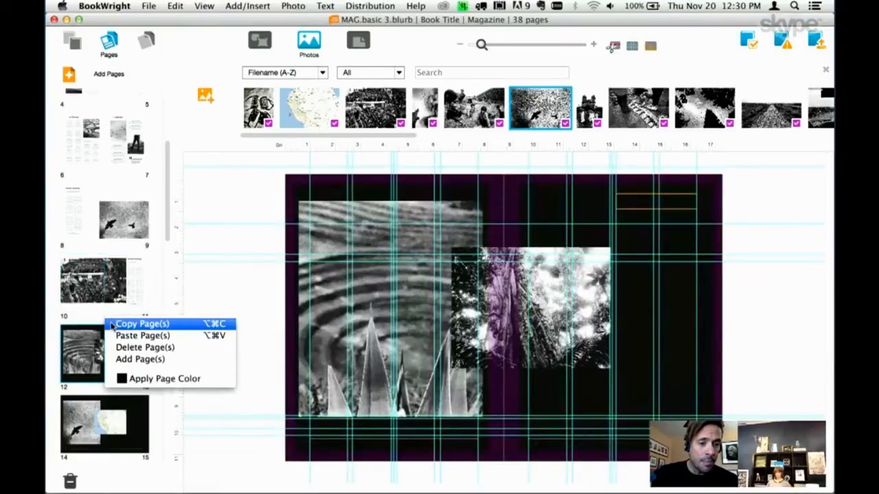
click(112, 324)
right_click(126, 326)
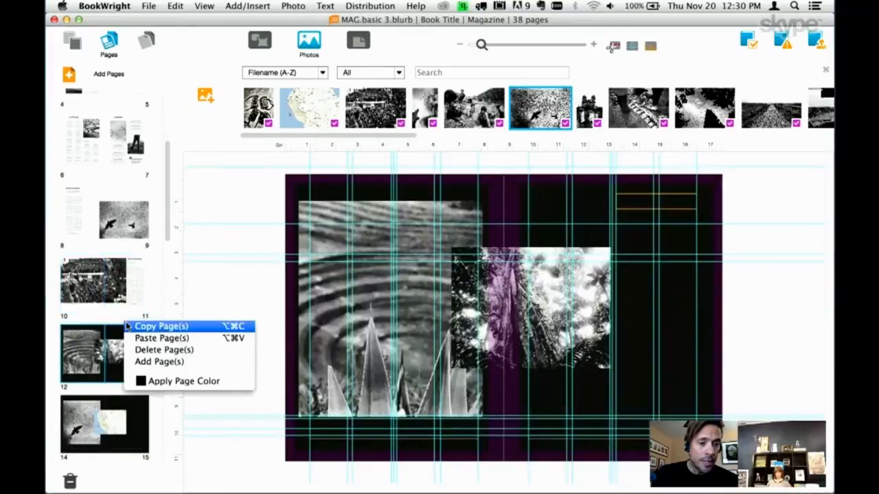
click(129, 339)
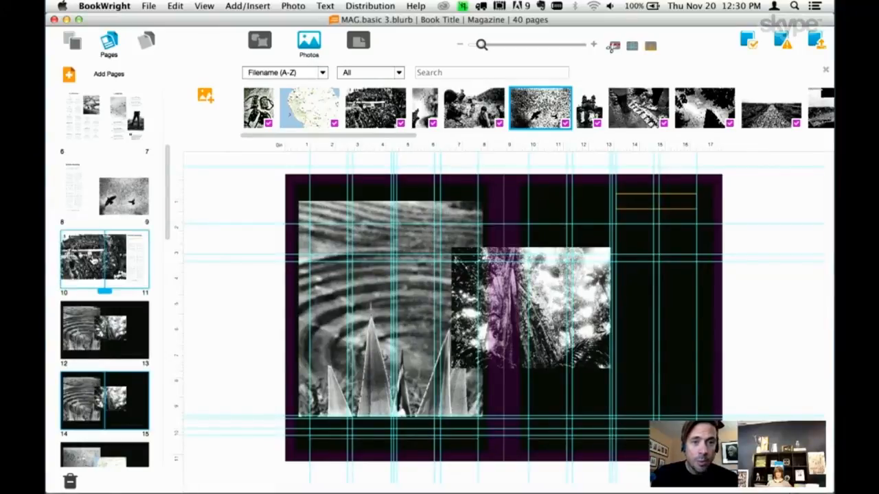
Step: Open the pages 10–11 spread with the layouts shown and examine the crowd photo's edge and warning mark up close
click(105, 271)
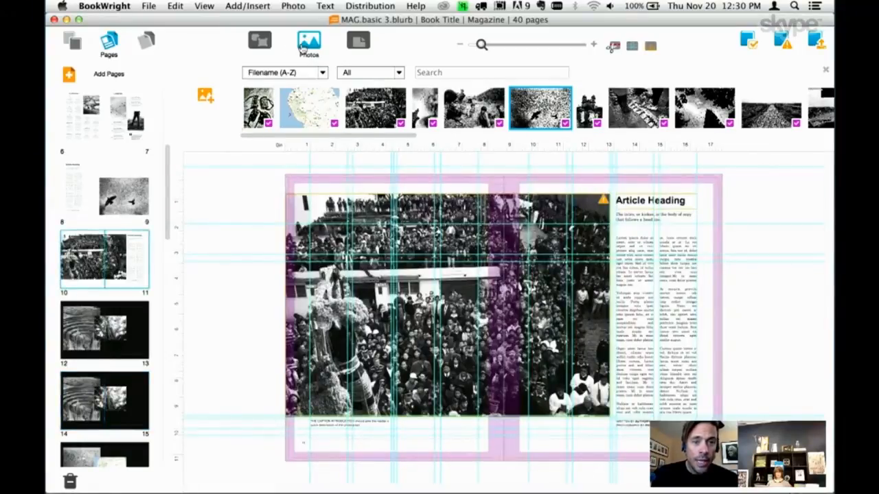
click(260, 41)
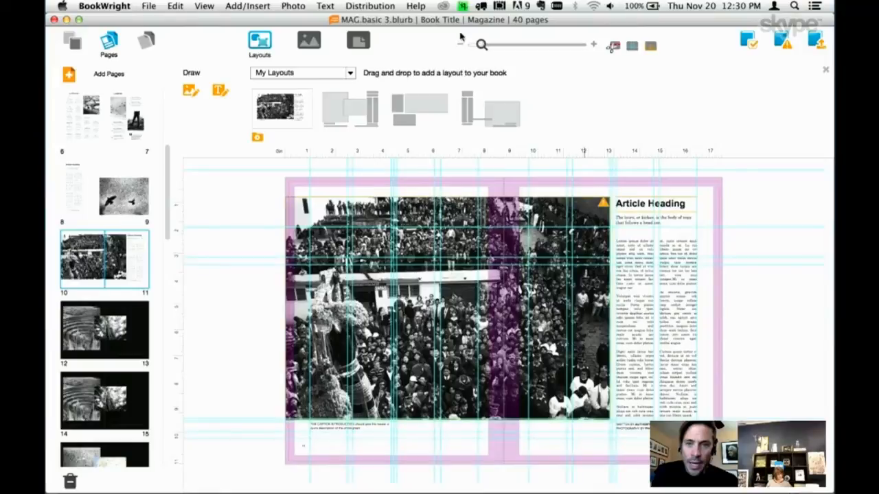
drag(481, 45, 579, 44)
scroll(823, 282, up, 10)
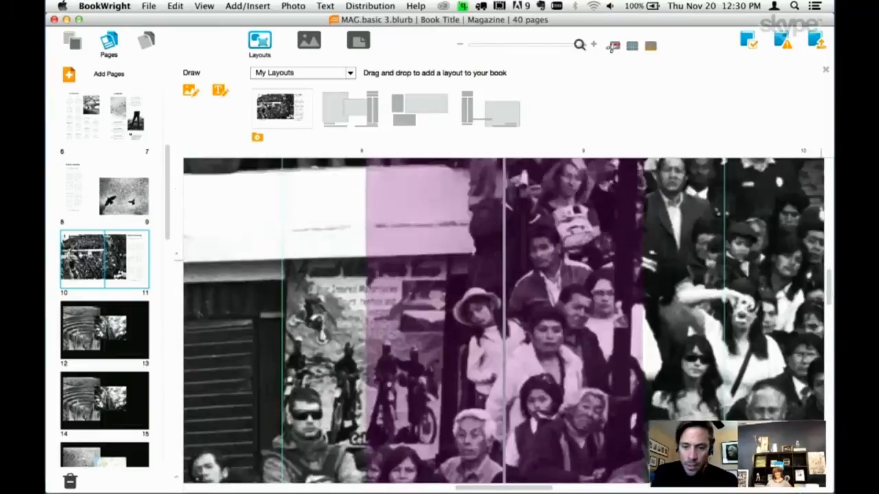
scroll(502, 412, right, 10)
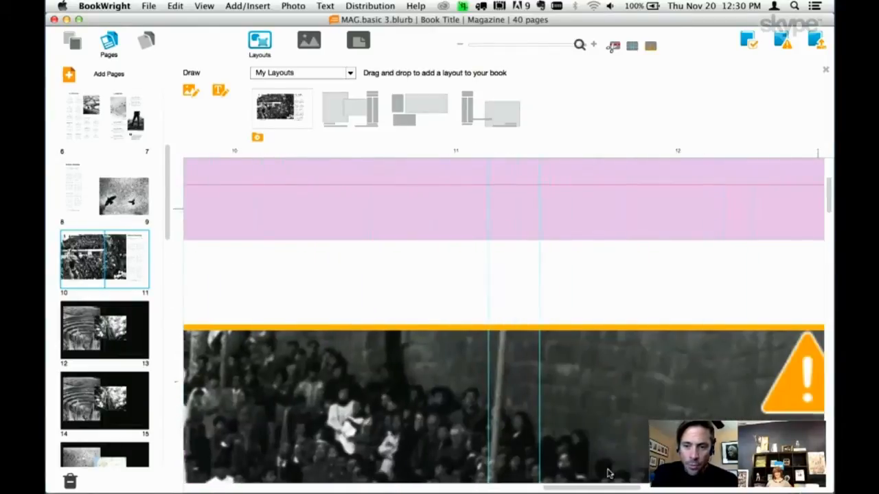
click(571, 348)
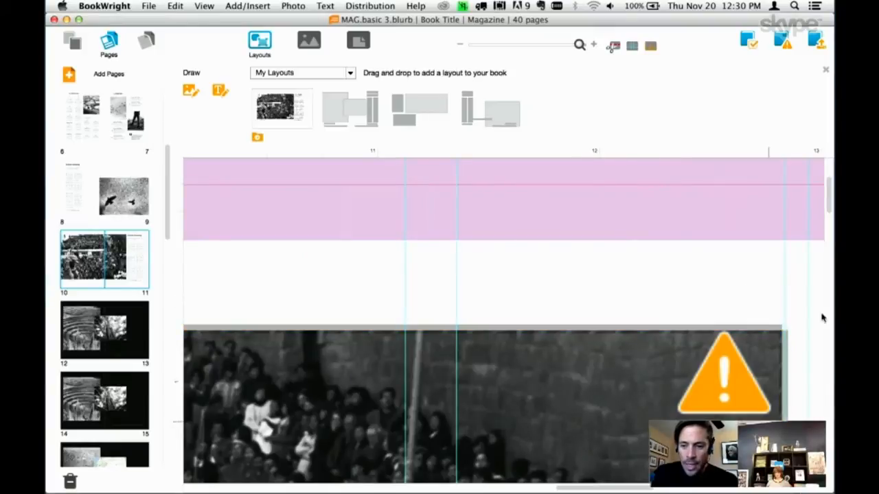
click(579, 45)
drag(579, 46, 483, 44)
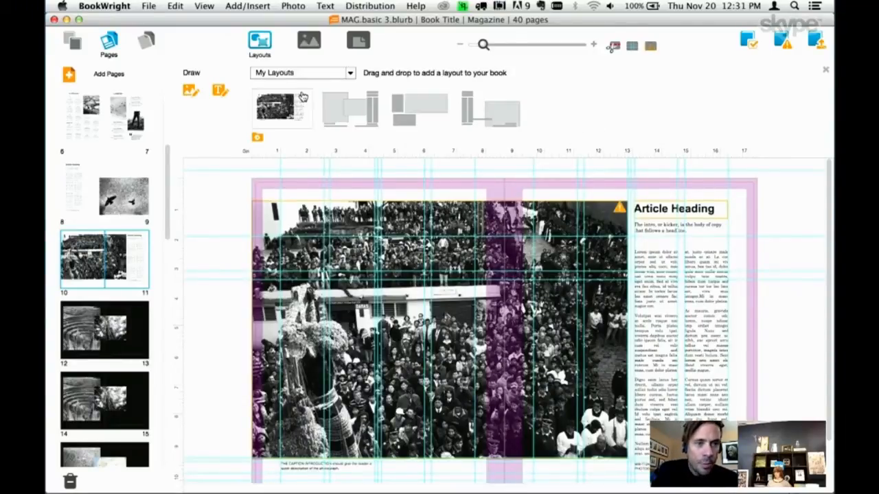
Step: View the softcover design and open the background spread shared by all pages
click(73, 43)
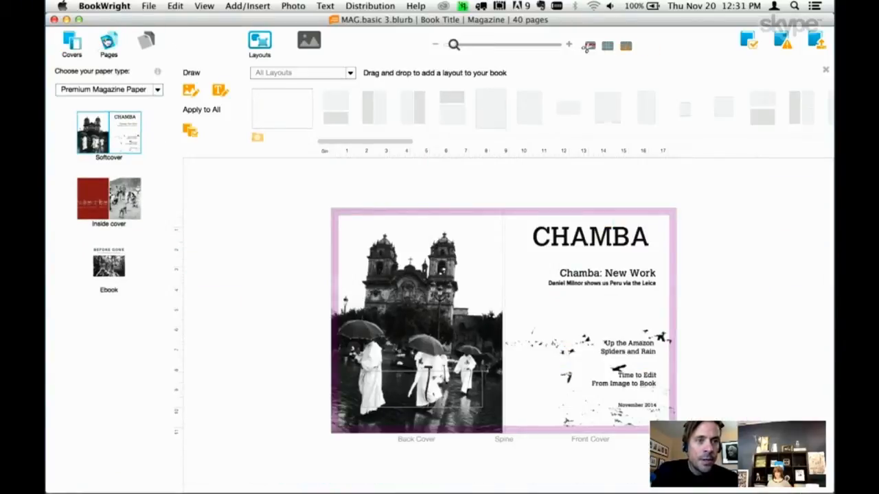
click(109, 41)
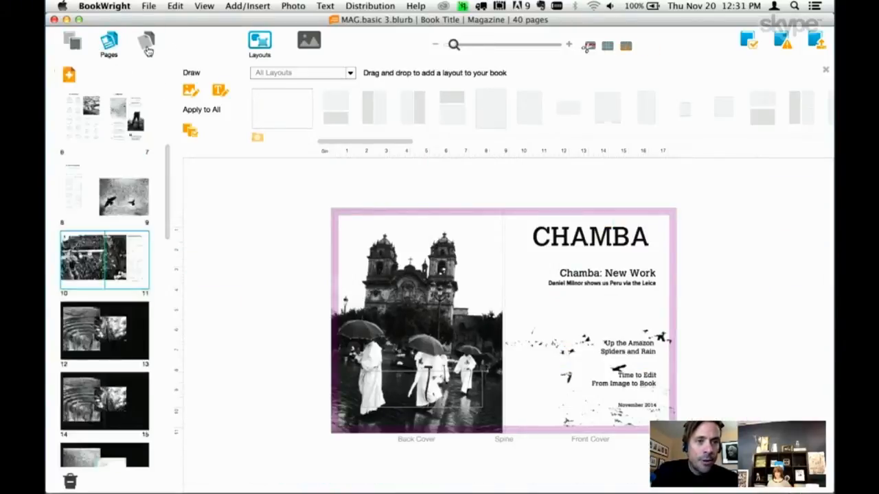
click(145, 42)
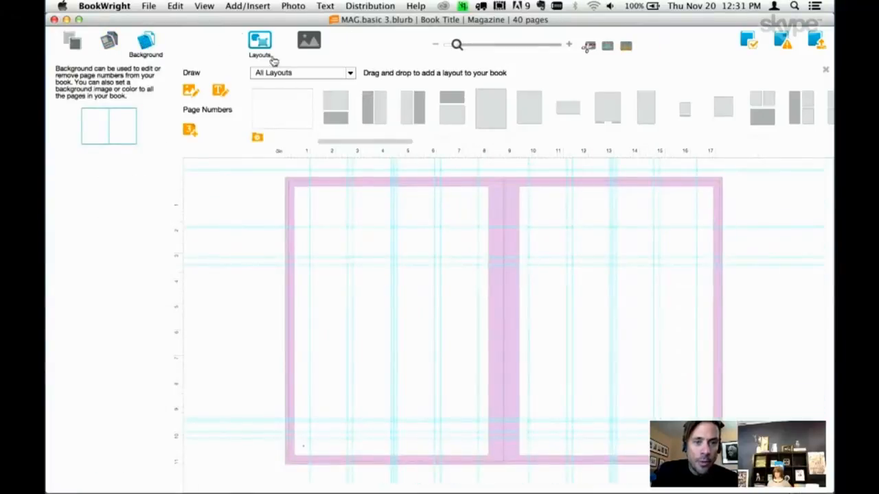
Step: Open the book's warnings and review the listed low-resolution image and text overflow issues, closing the list when done
click(311, 44)
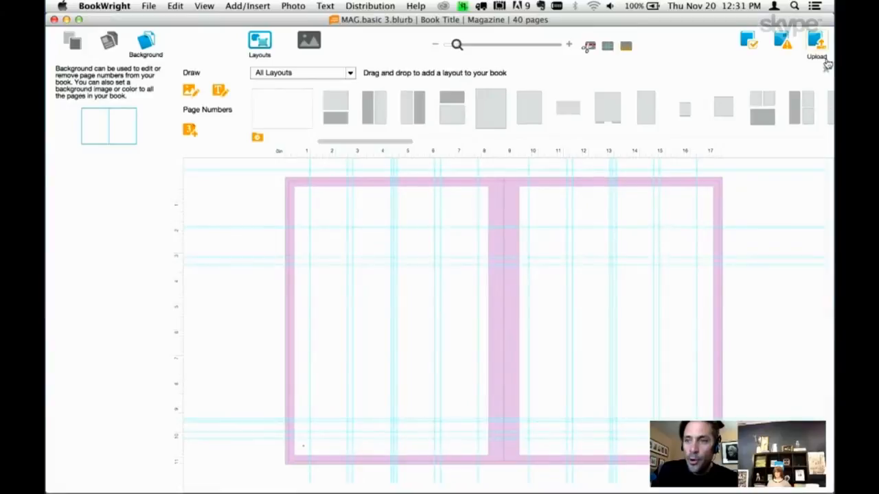
click(747, 39)
click(762, 52)
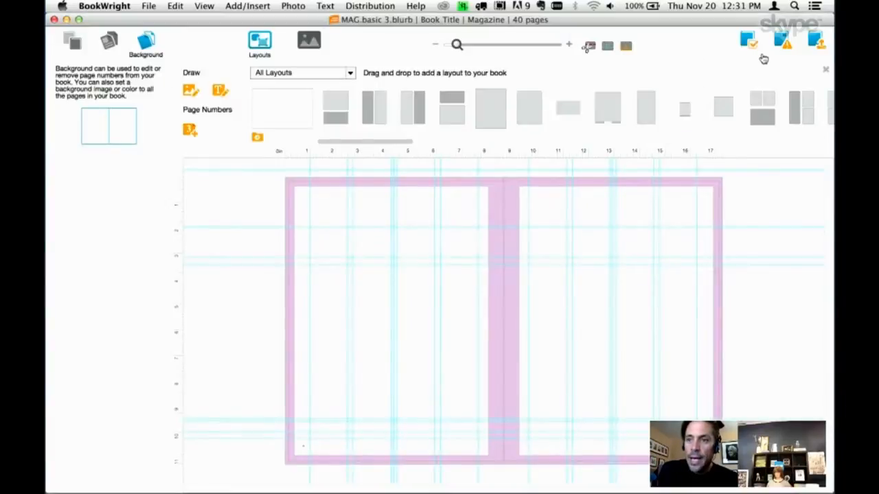
click(783, 42)
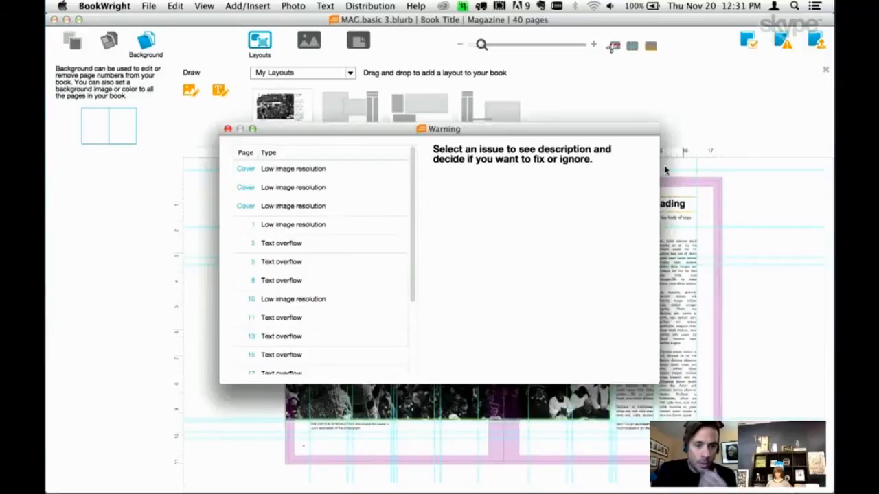
scroll(400, 328, down, 5)
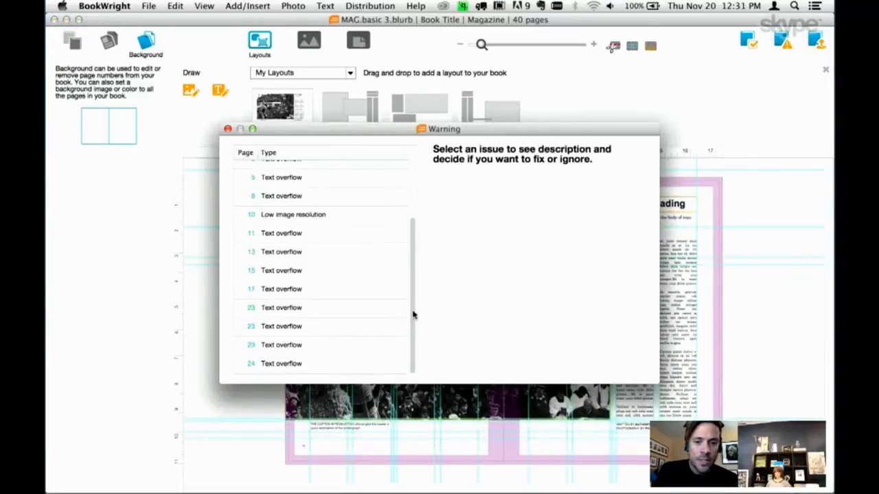
scroll(412, 314, up, 5)
scroll(415, 184, down, 1)
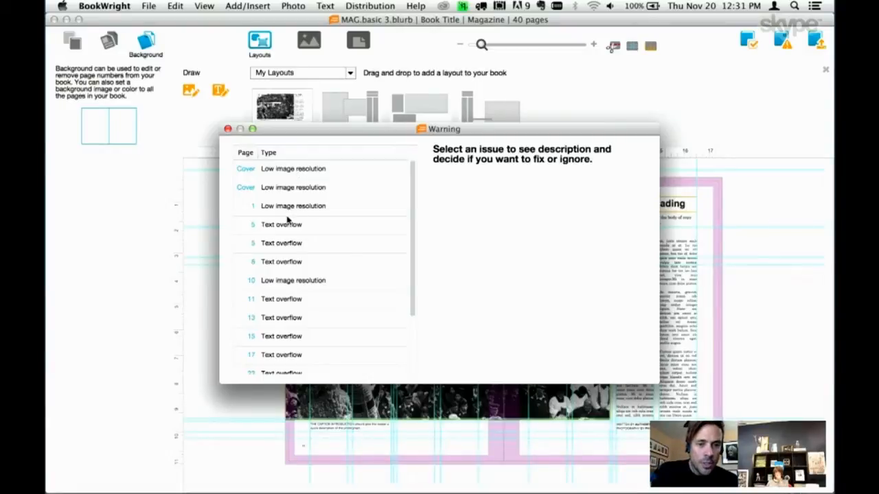
scroll(412, 261, down, 2)
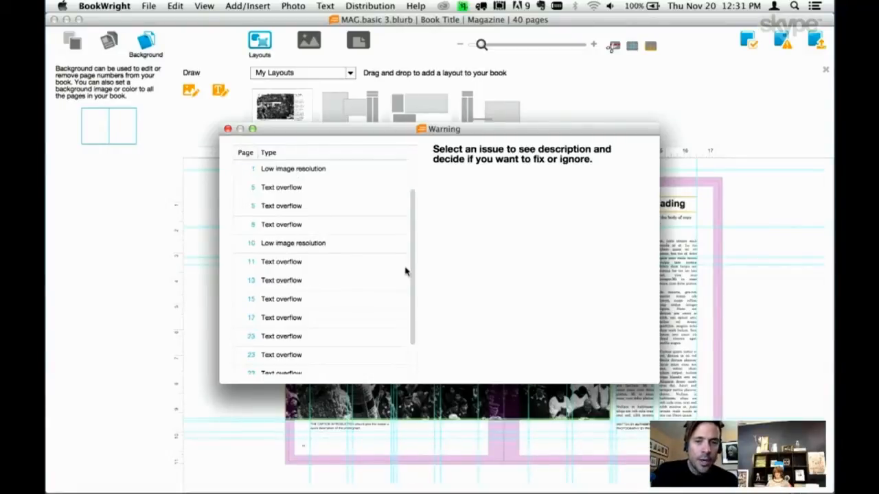
click(228, 129)
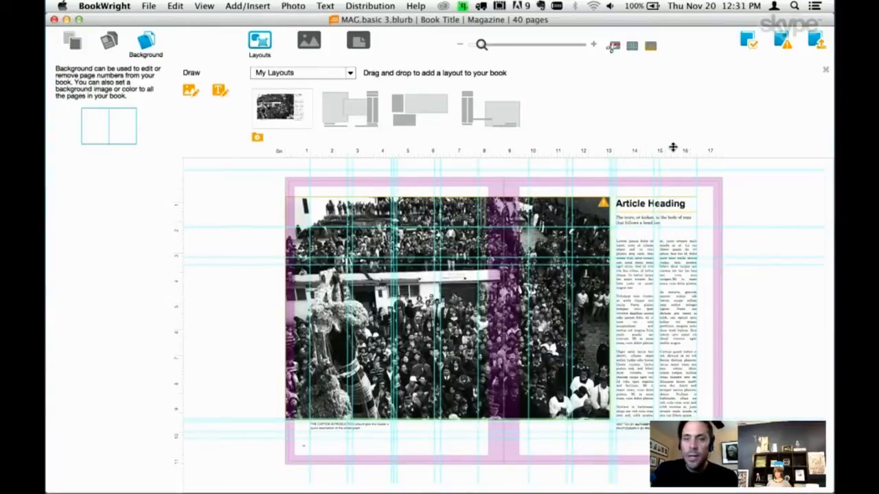
Step: Open the softcover design, preview the cover as printed, and return to editing the book
click(73, 43)
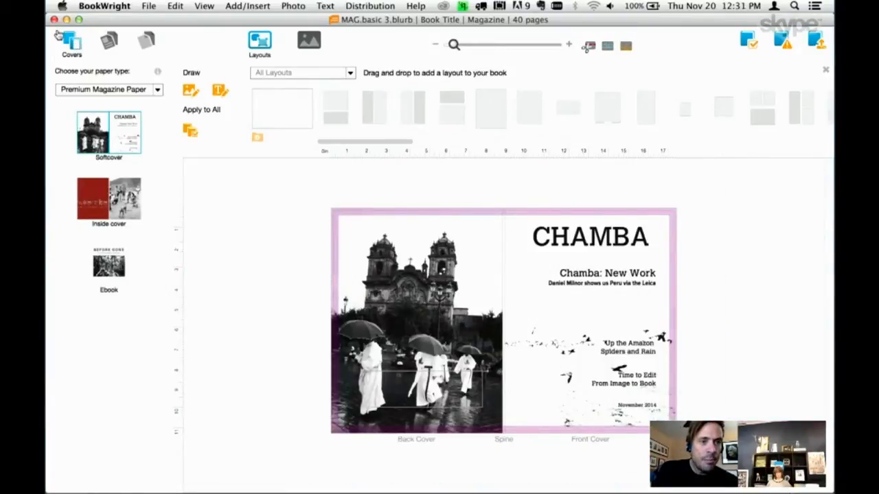
click(115, 44)
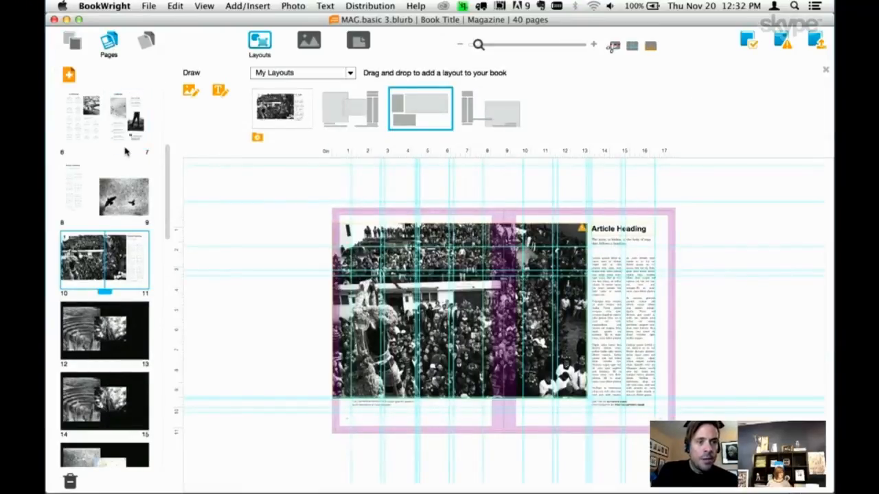
click(72, 43)
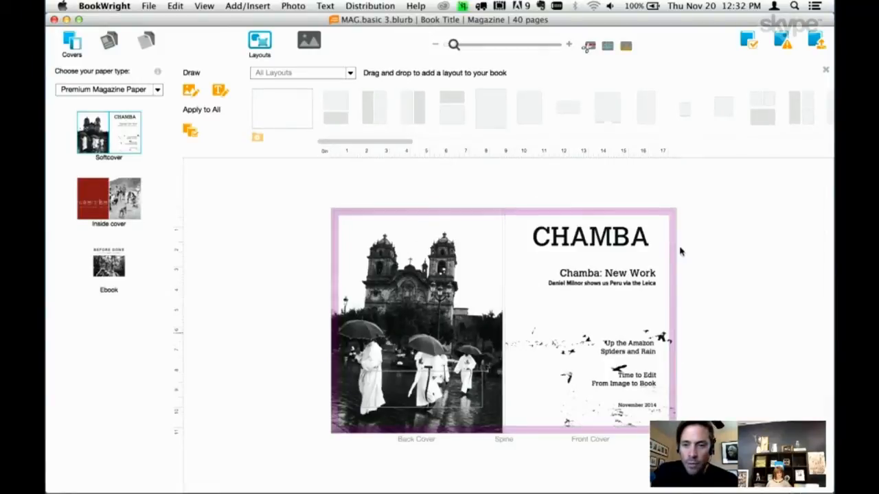
click(536, 300)
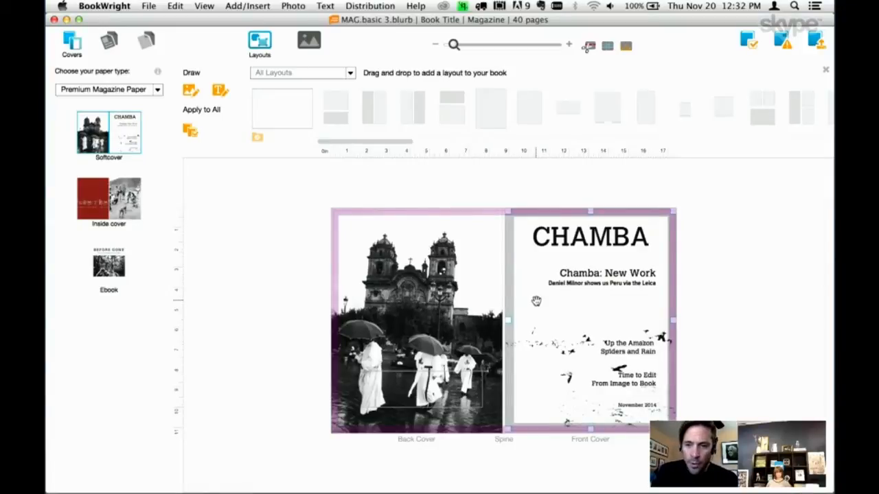
click(747, 44)
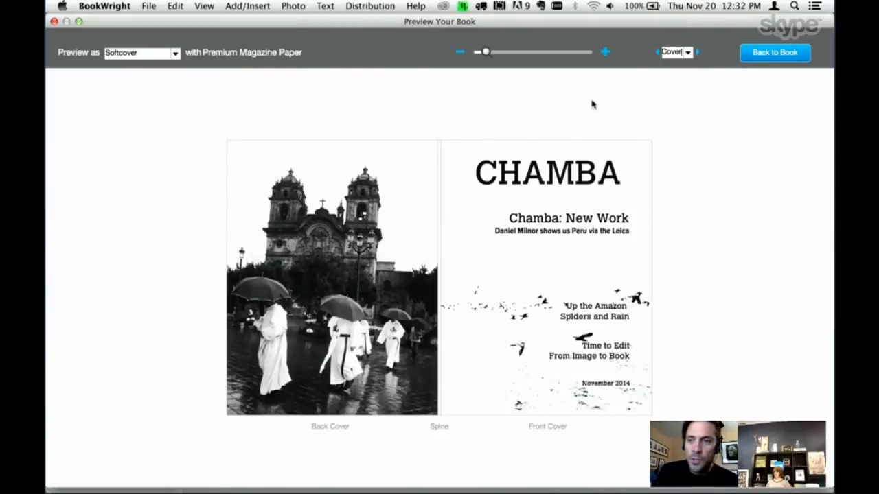
click(785, 61)
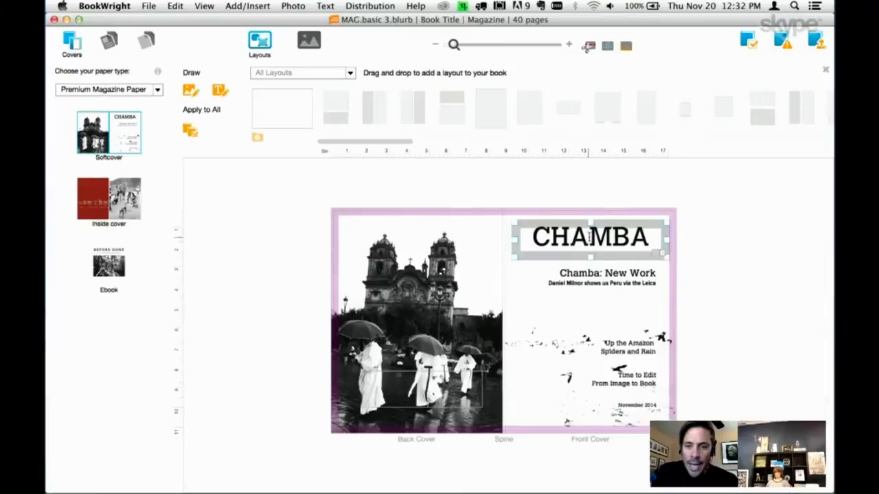
Step: Color the CHAMBA title on the front cover dark red
click(589, 237)
drag(486, 467, 226, 467)
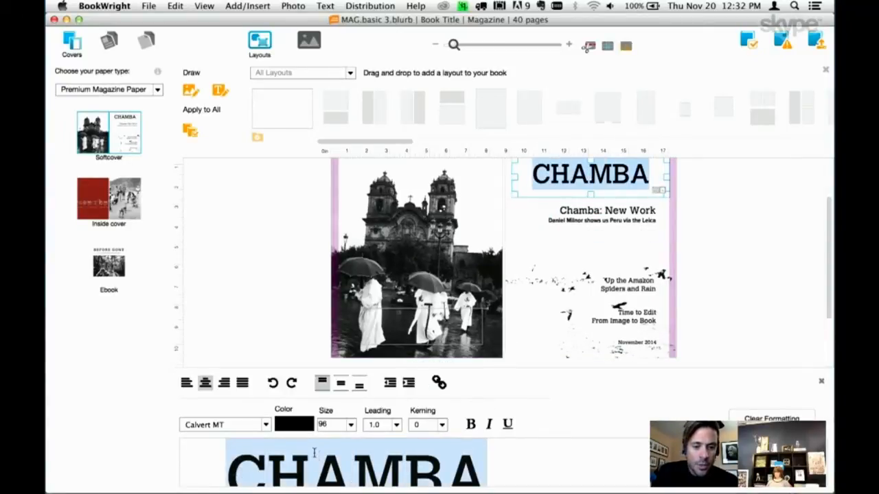
click(294, 424)
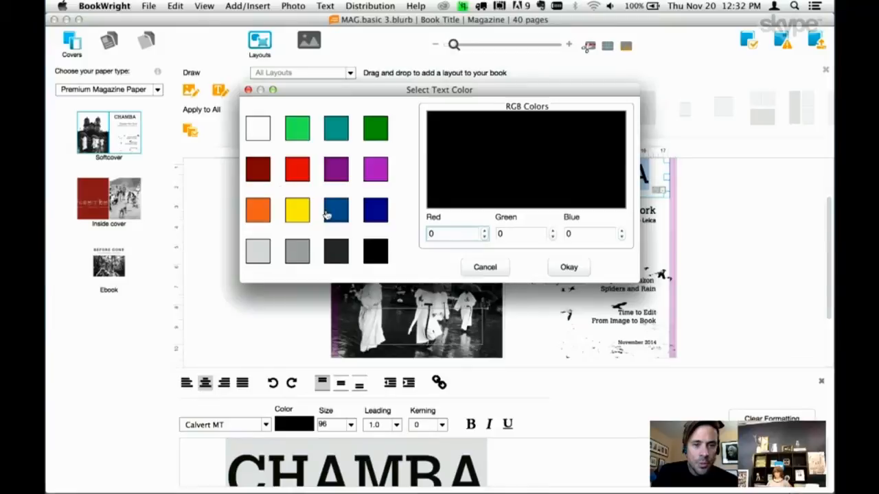
click(257, 171)
click(569, 267)
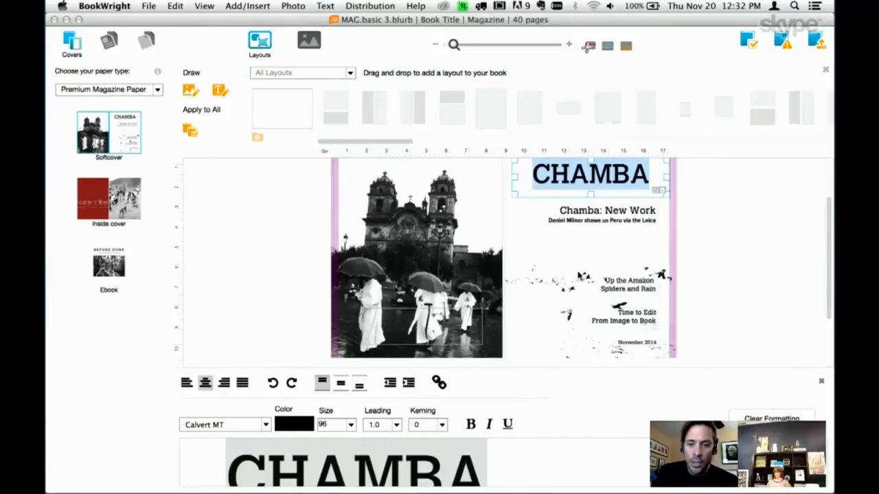
click(801, 263)
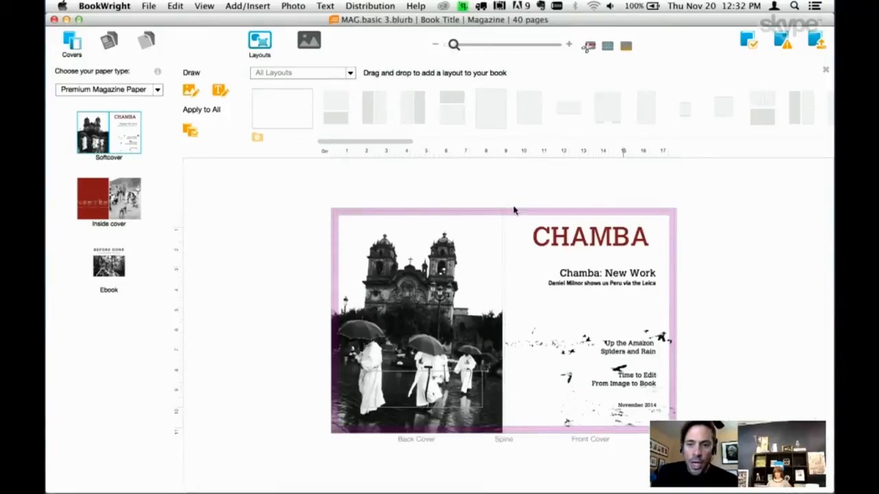
Step: Move the "Chamba: New Work" subtitle text block on the front cover slightly to the left
click(581, 277)
drag(580, 278, 613, 258)
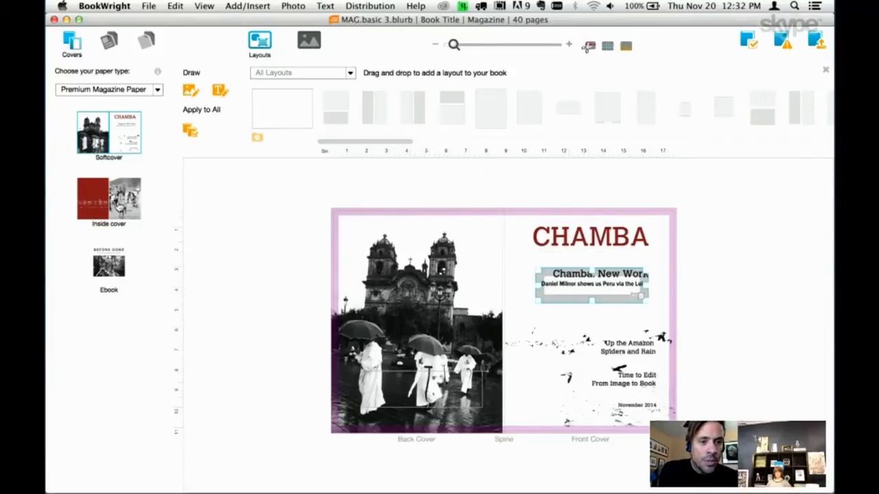
key(Down)
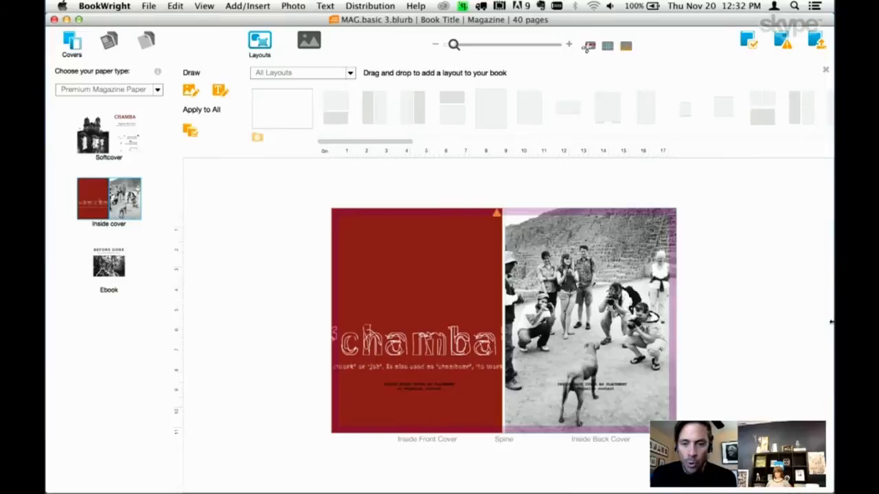
Step: Examine the inside cover design, checking the red image and placeholder text on the inside front cover
click(434, 275)
click(388, 374)
click(357, 366)
click(326, 268)
click(453, 247)
click(478, 298)
click(355, 239)
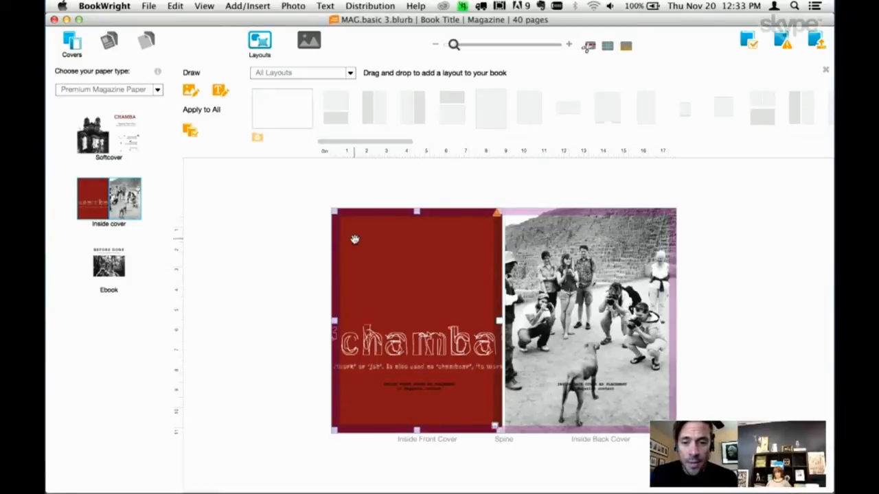
click(311, 248)
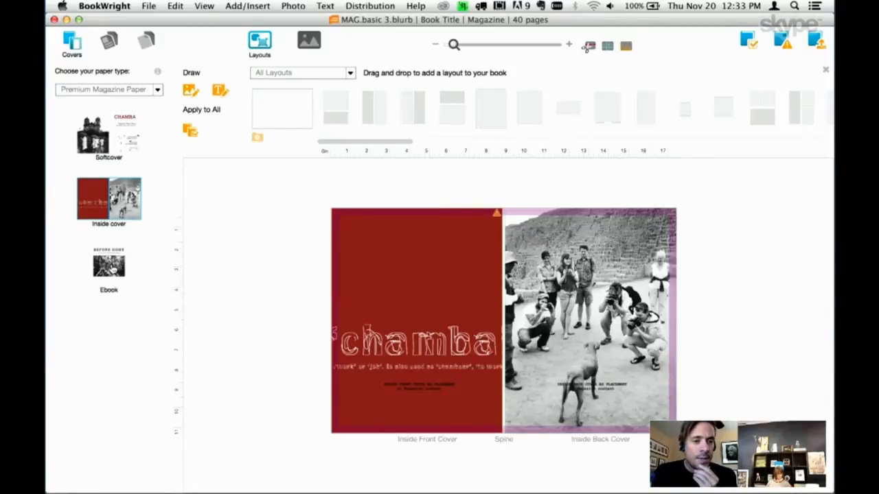
Step: Compare the separate ebook cover with the softcover design and the pages view
click(112, 265)
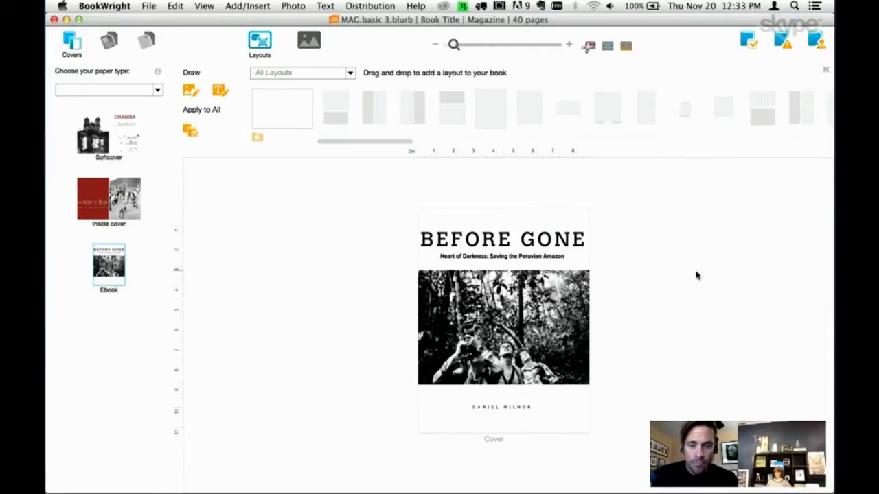
click(137, 151)
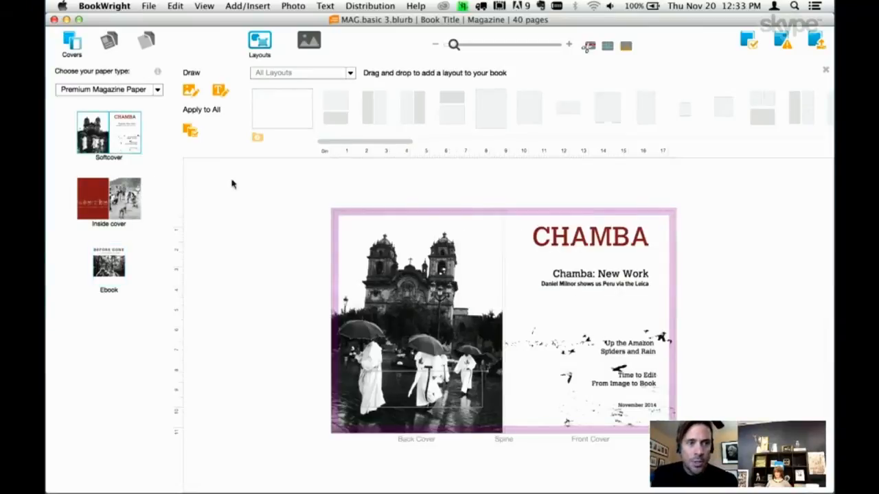
click(111, 47)
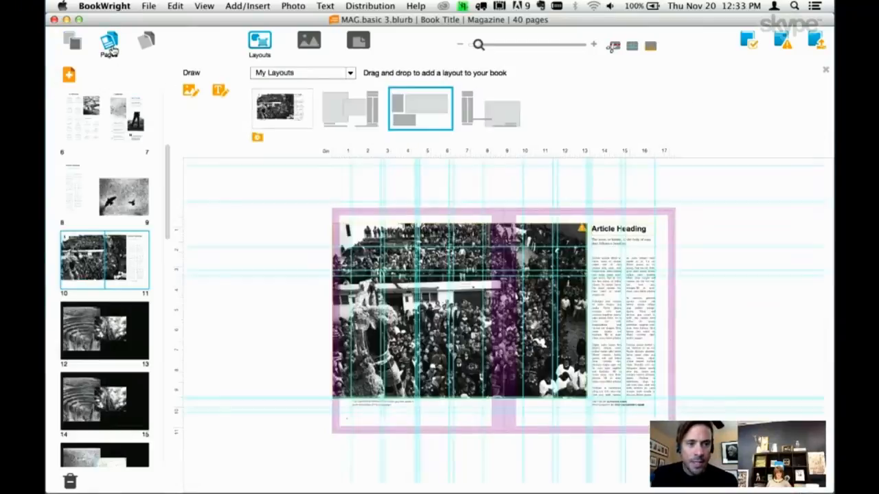
click(71, 47)
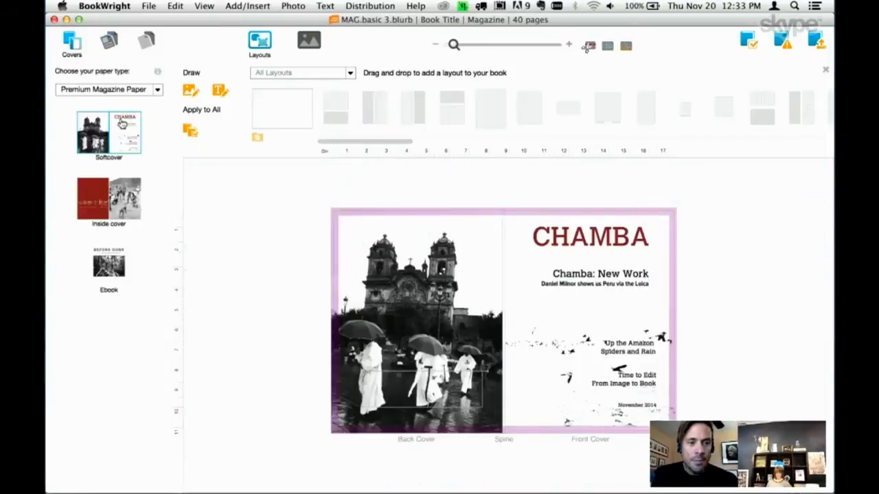
click(108, 265)
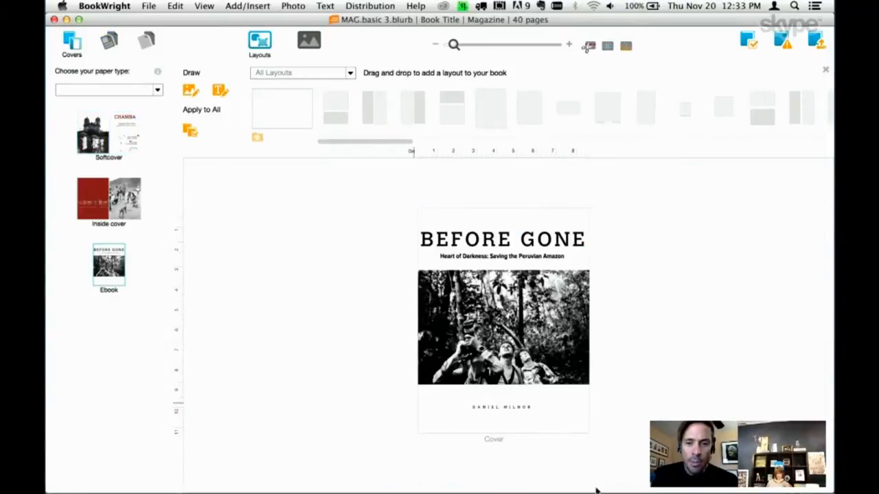
click(111, 44)
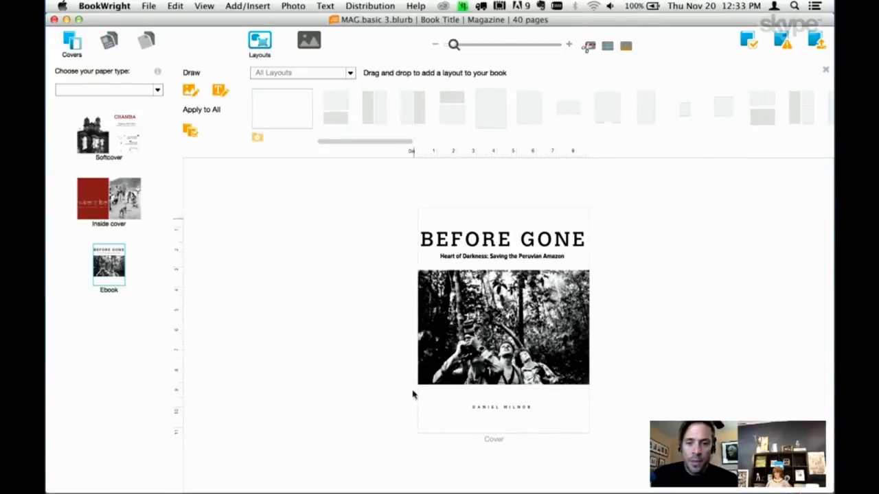
click(121, 129)
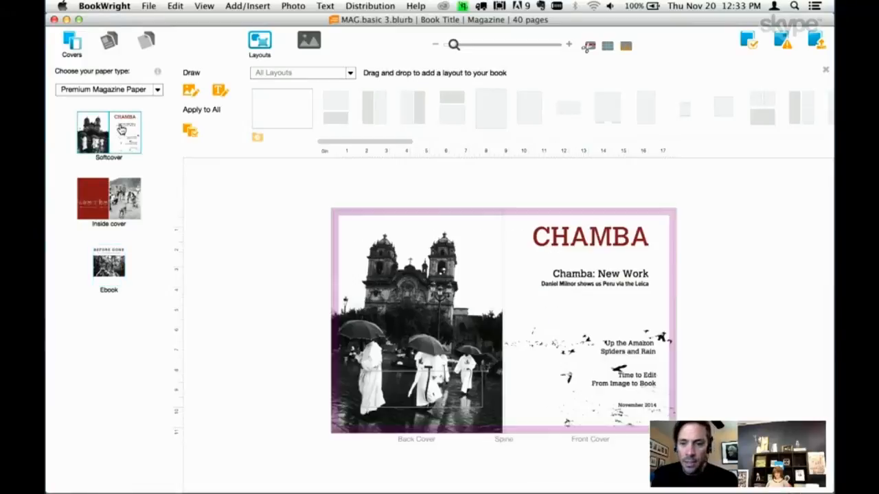
click(106, 267)
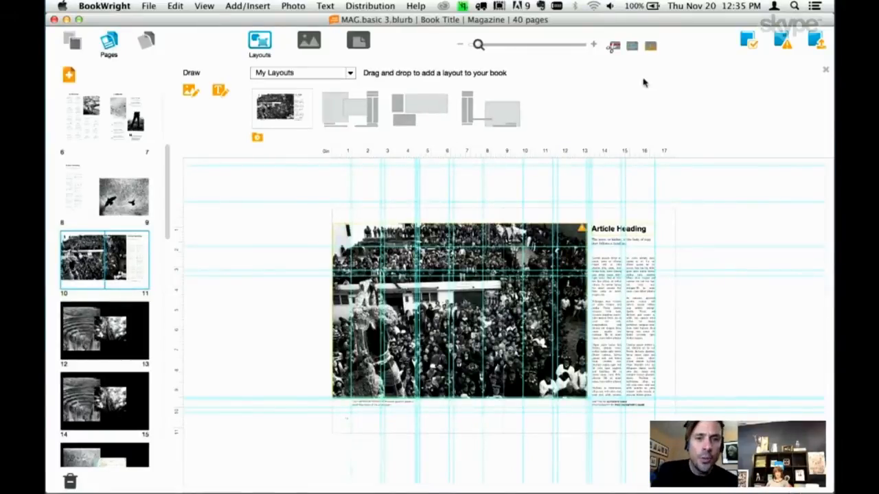
Step: Show the imported photos alongside the pages 10–11 spread and browse through them
click(351, 107)
click(308, 40)
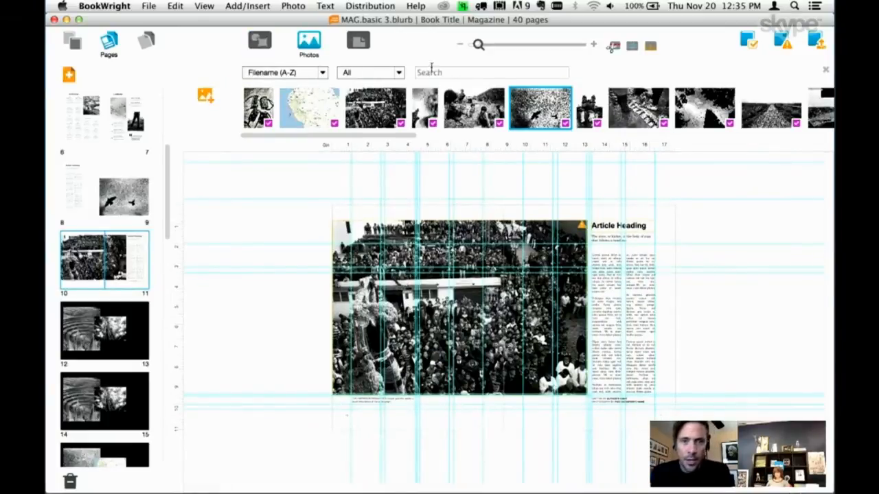
scroll(330, 135, right, 3)
scroll(380, 146, right, 10)
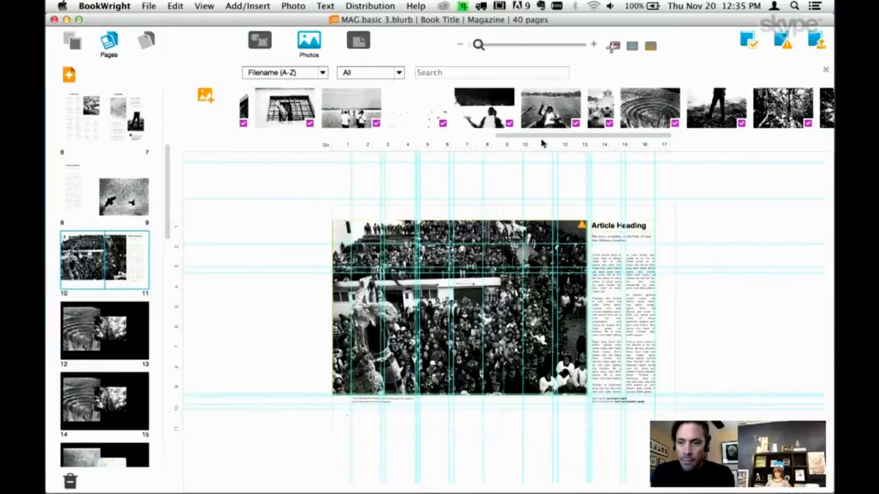
Step: Look at the Peru 6x9 B&W photo folder in Finder, close its window and switch back to BookWright
key(super+h)
key(super+Tab)
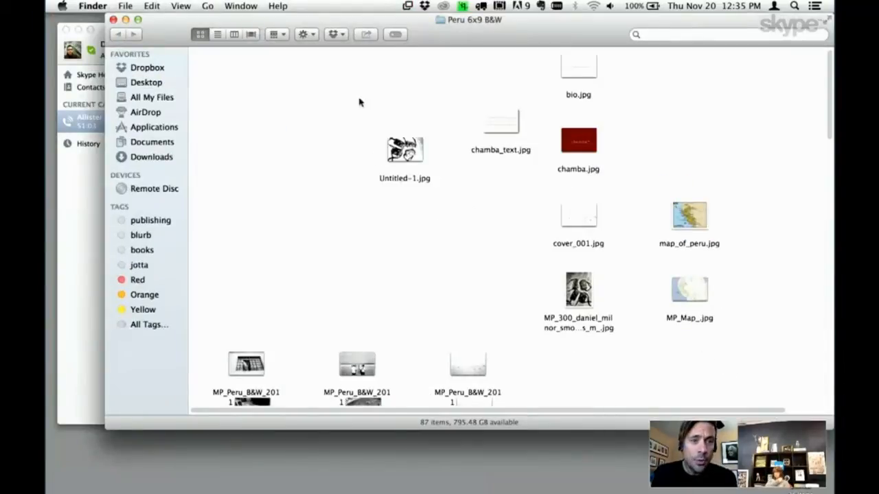
click(114, 20)
mouse_move(272, 489)
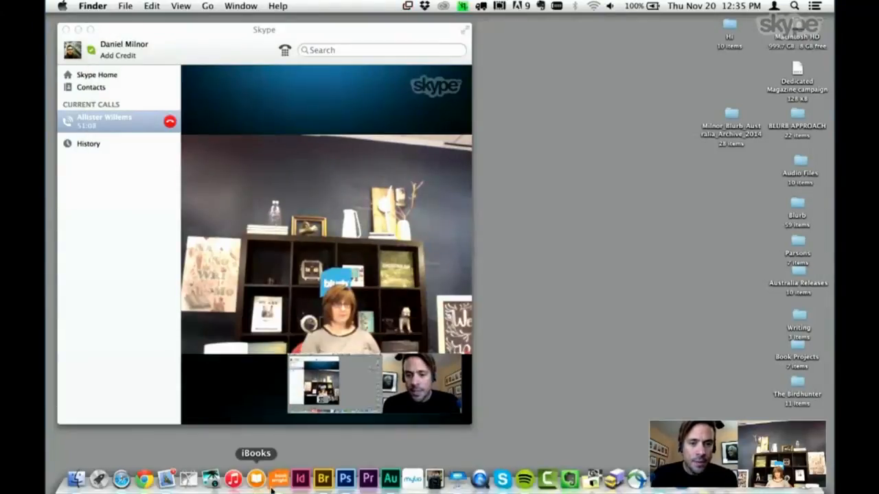
click(277, 481)
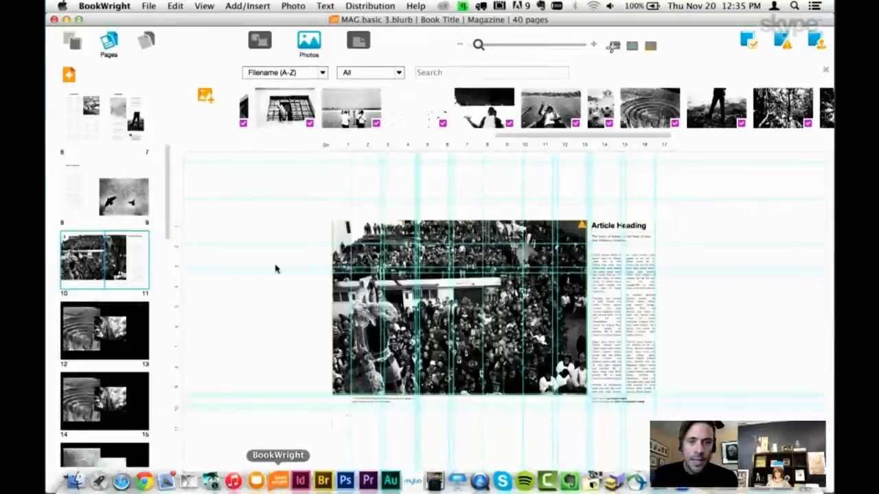
Step: Select all images from bio.jpg to Untitled-1.jpg in the Peru 6x9 B&W folder for import, and cancel the import
click(205, 95)
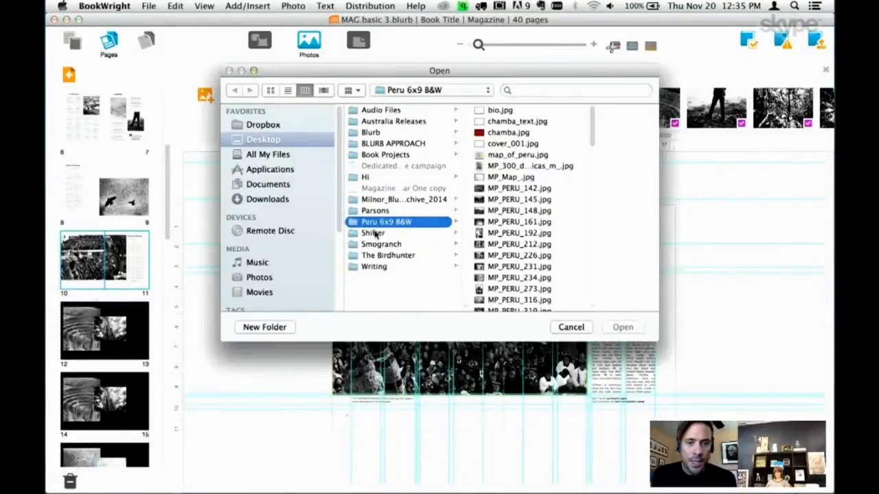
click(526, 112)
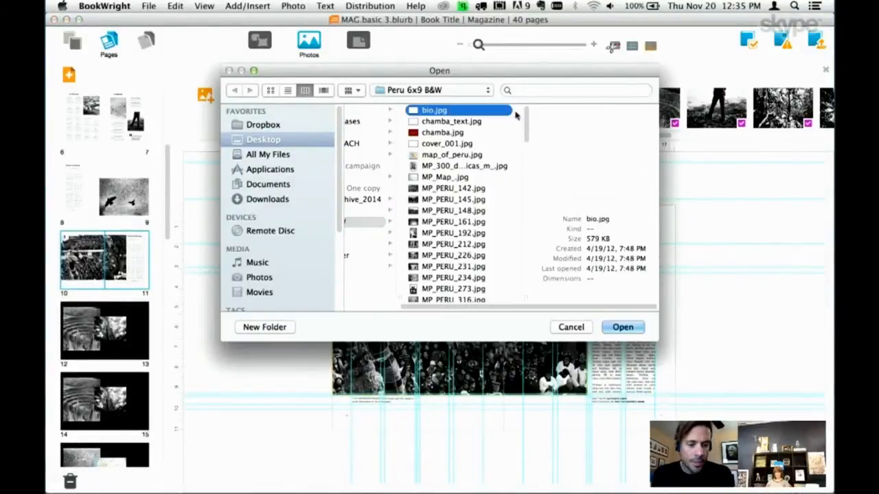
drag(527, 123, 528, 273)
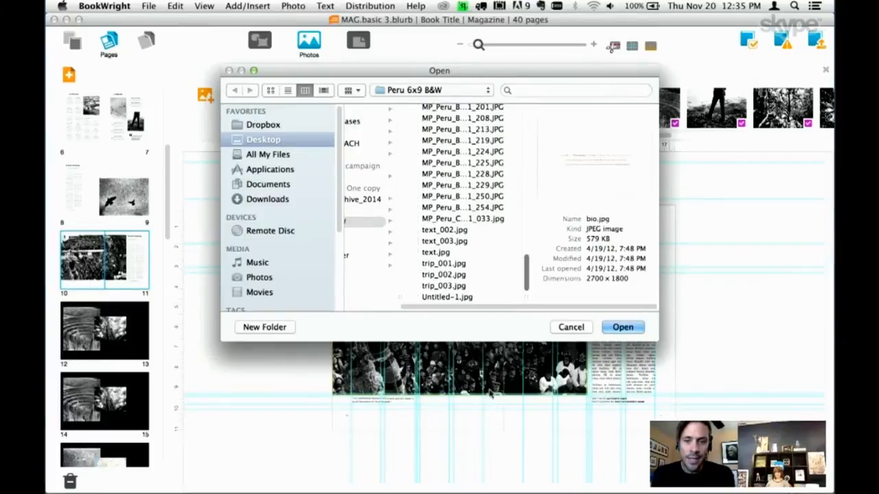
shift+click(467, 298)
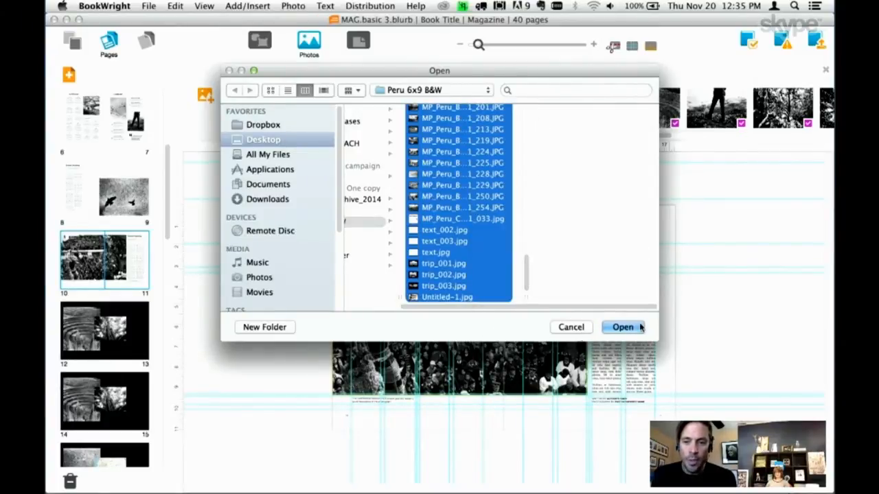
click(572, 328)
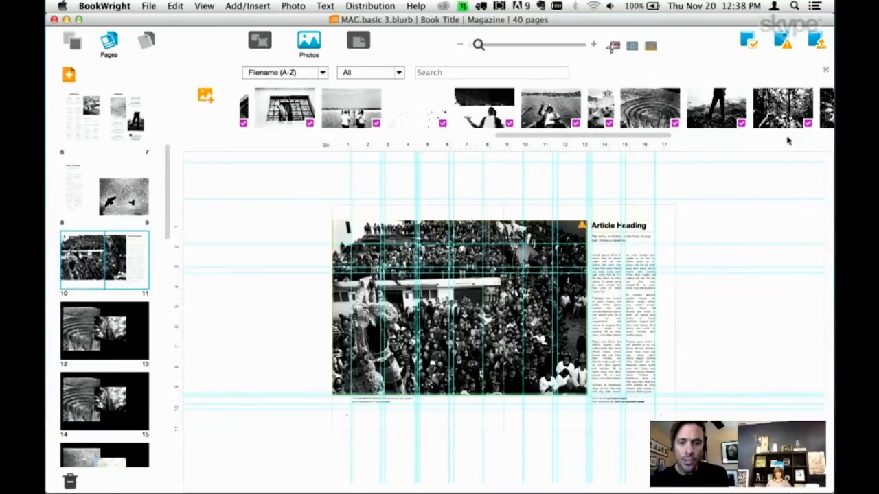
Step: Open the pages 8–9 spread, preview it as an ebook and return to the book
drag(551, 108, 141, 212)
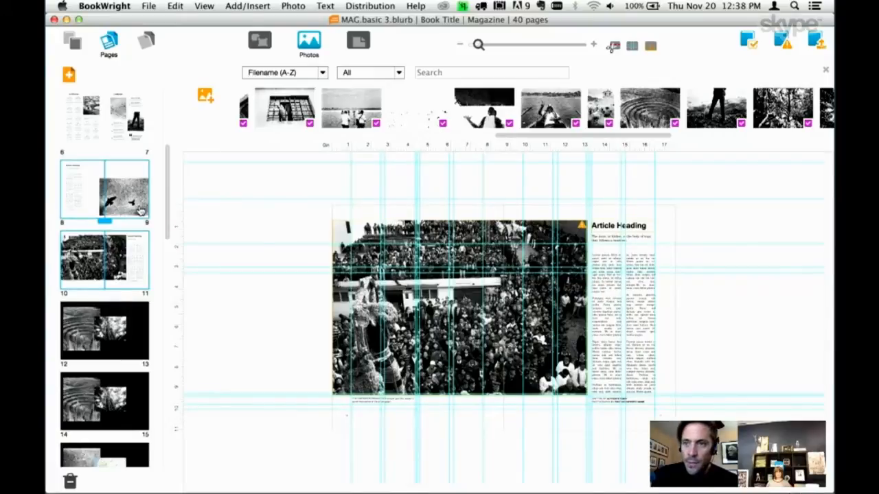
click(142, 212)
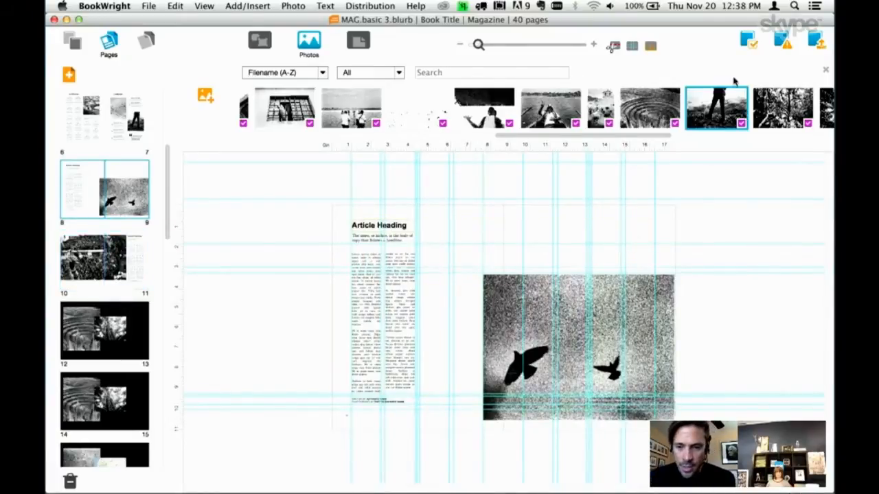
click(745, 44)
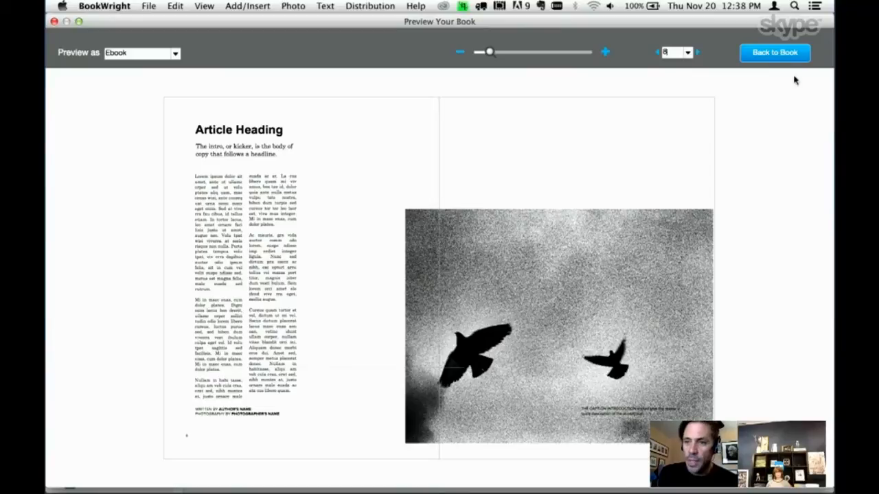
click(776, 53)
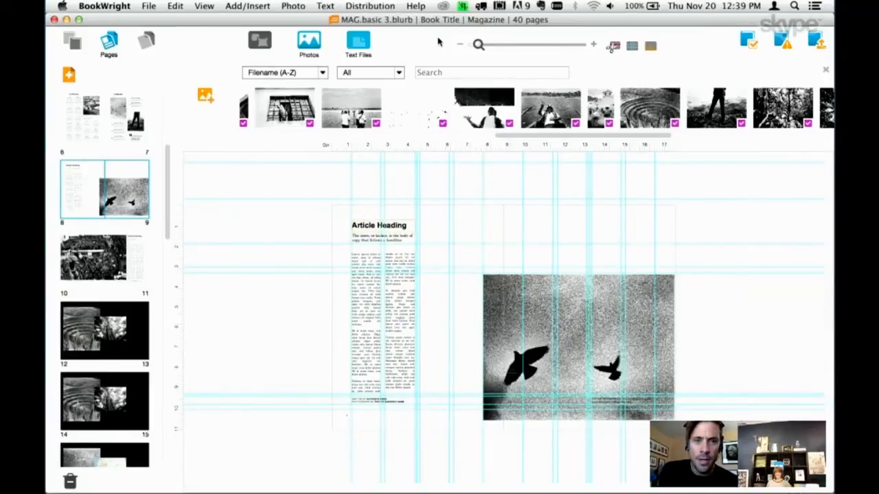
Step: Browse back to the magazine's first pages and view the pages 4–5 spread
drag(167, 213, 167, 131)
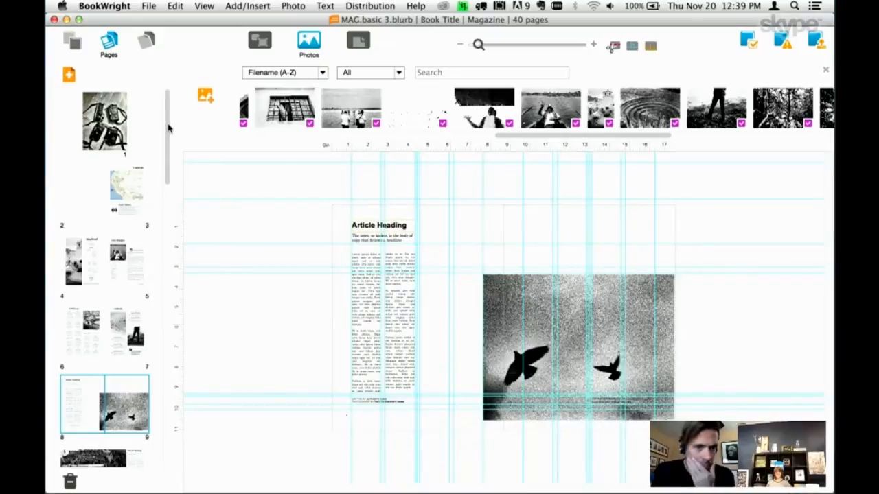
scroll(167, 132, down, 1)
scroll(167, 131, up, 1)
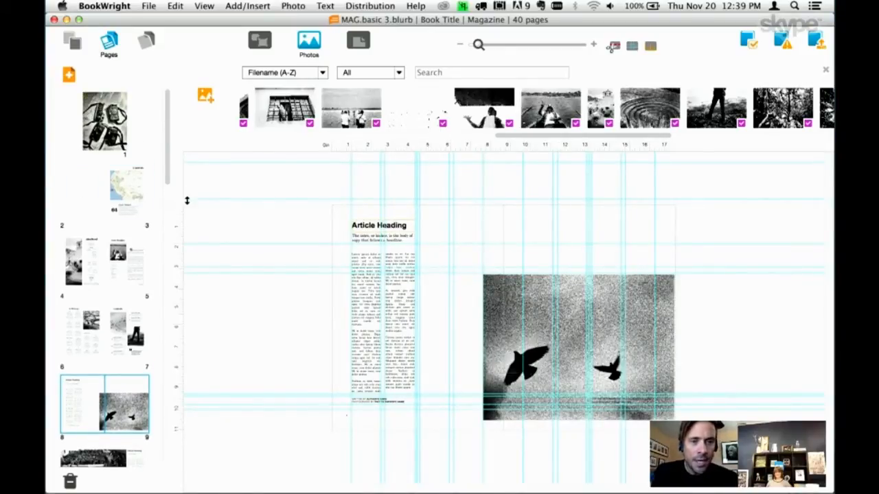
click(118, 184)
click(125, 268)
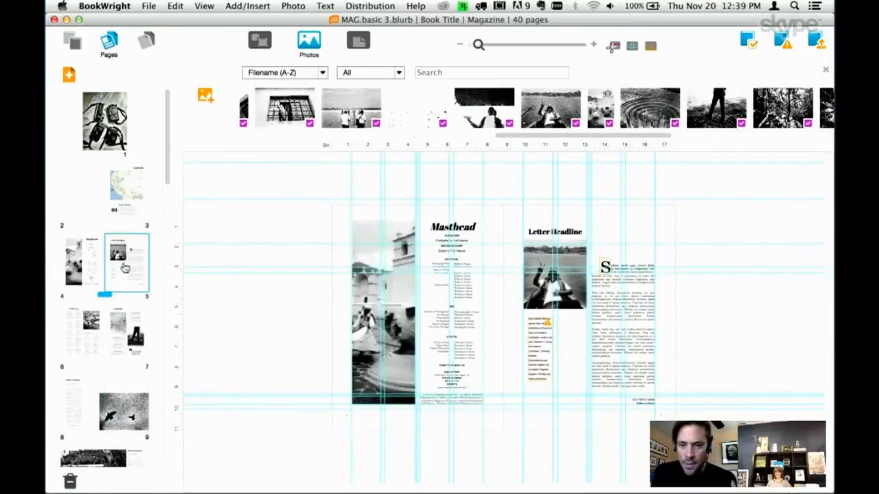
Step: Start uploading the magazine and enter "Best Magazine Ever" as the book title
click(813, 45)
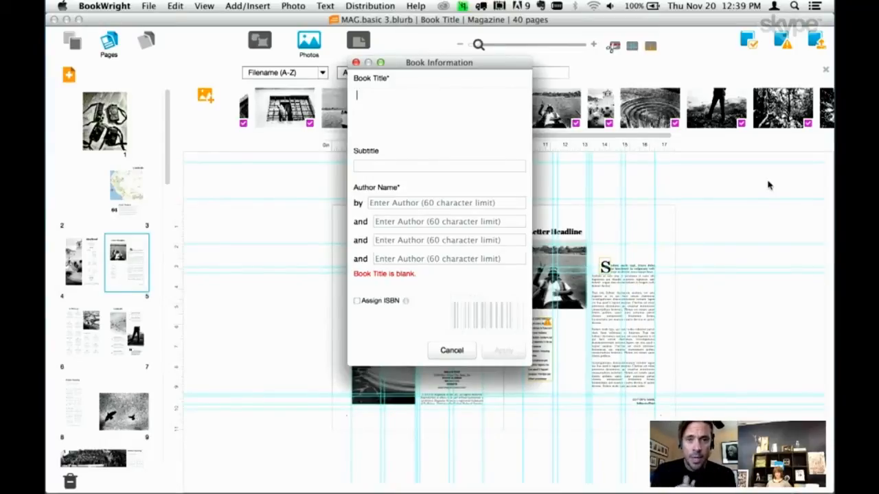
text(Best Book )
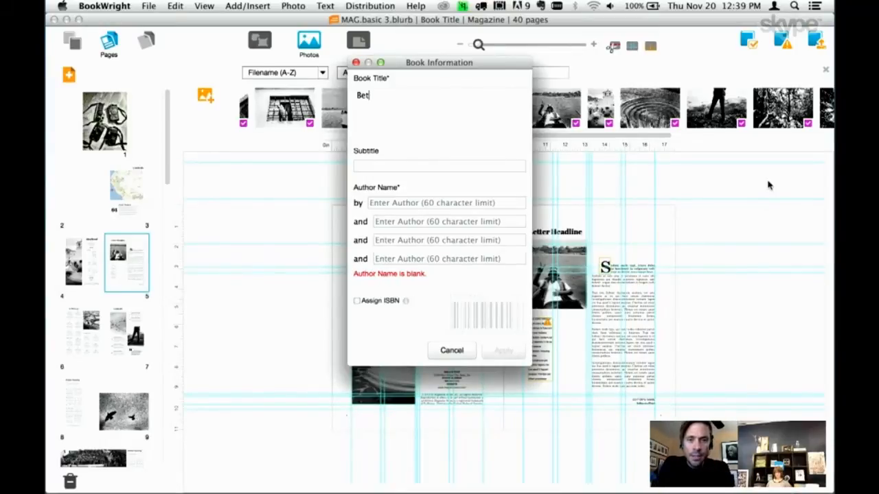
text(Ever)
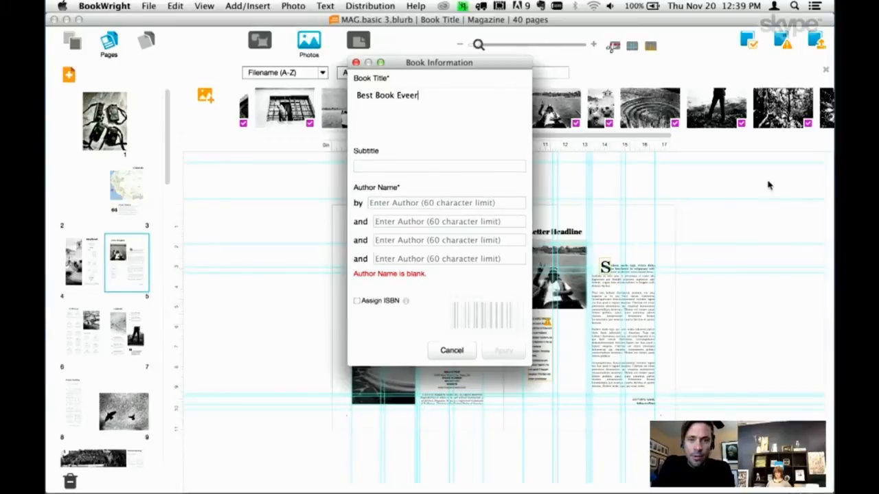
key(BackSpace)
key(BackSpace)
key(BackSpace)
key(BackSpace)
key(BackSpace)
key(BackSpace)
key(BackSpace)
key(BackSpace)
key(BackSpace)
text(Ma)
key(BackSpace)
text(Magazine Ever)
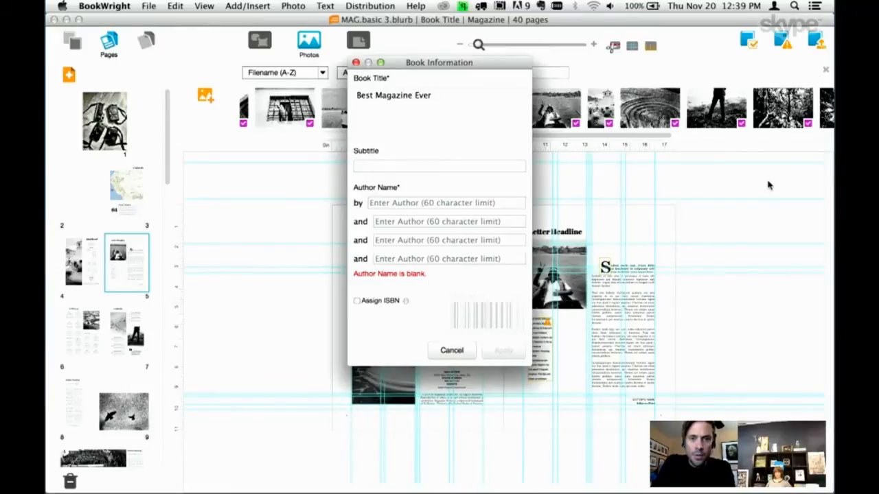
Step: Set the subtitle to "Peru", enter the author's full name and apply the book information
key(Tab)
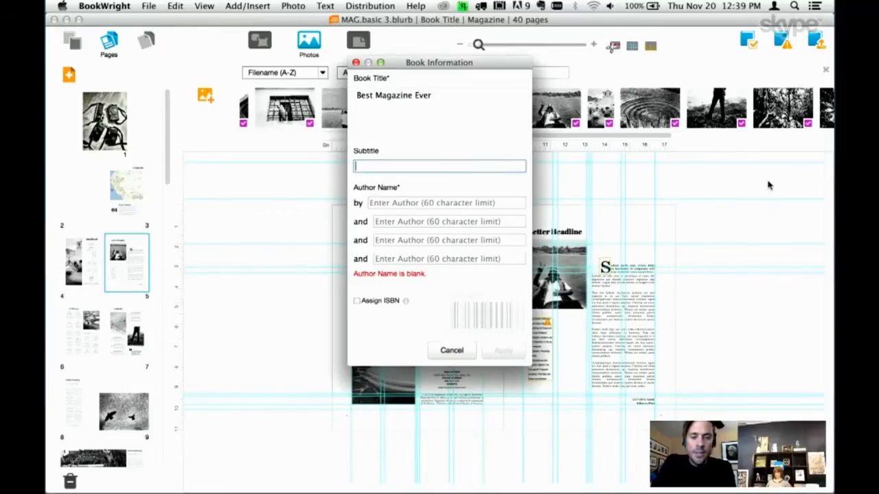
text(Peru)
key(Tab)
text(Daniel Millnor)
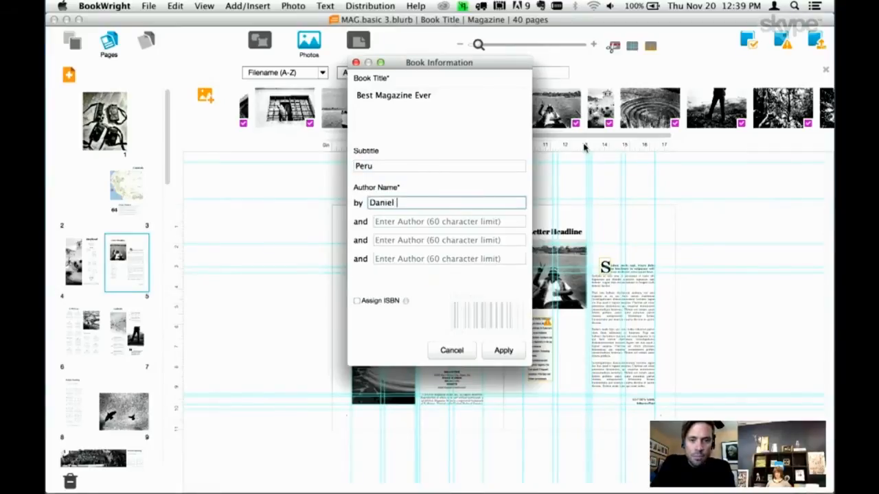
key(BackSpace)
key(BackSpace)
key(BackSpace)
key(BackSpace)
text(nor)
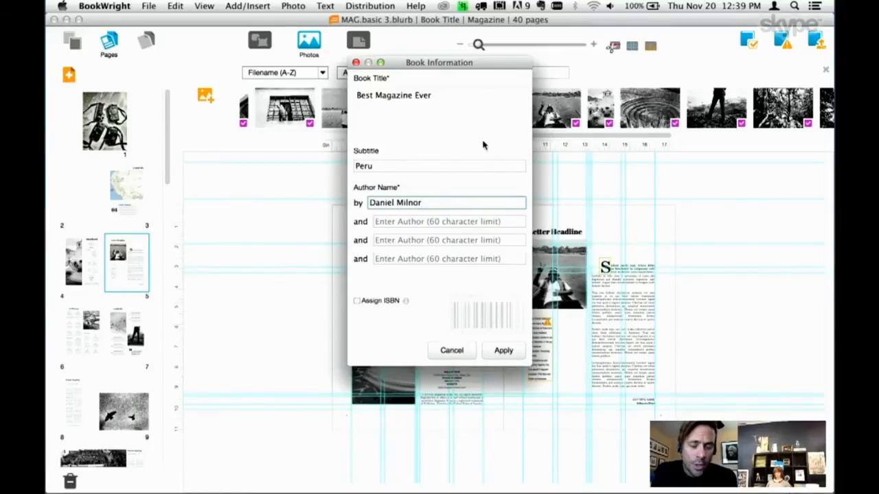
click(520, 354)
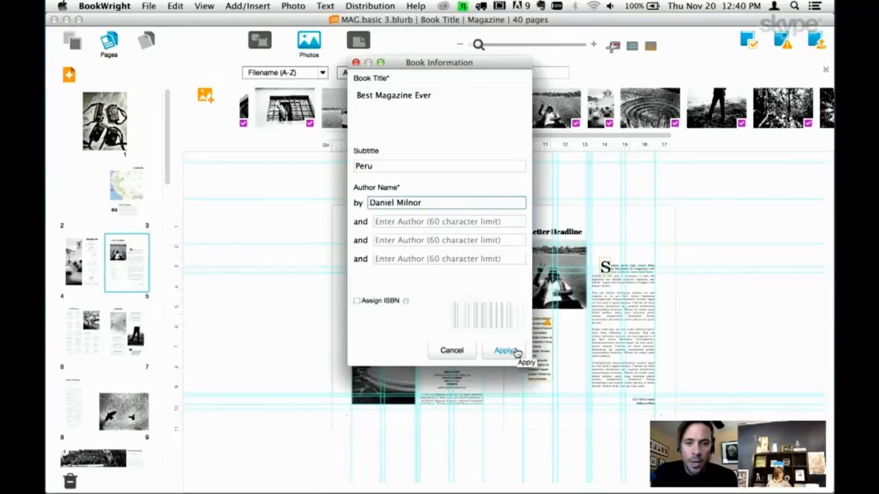
click(516, 352)
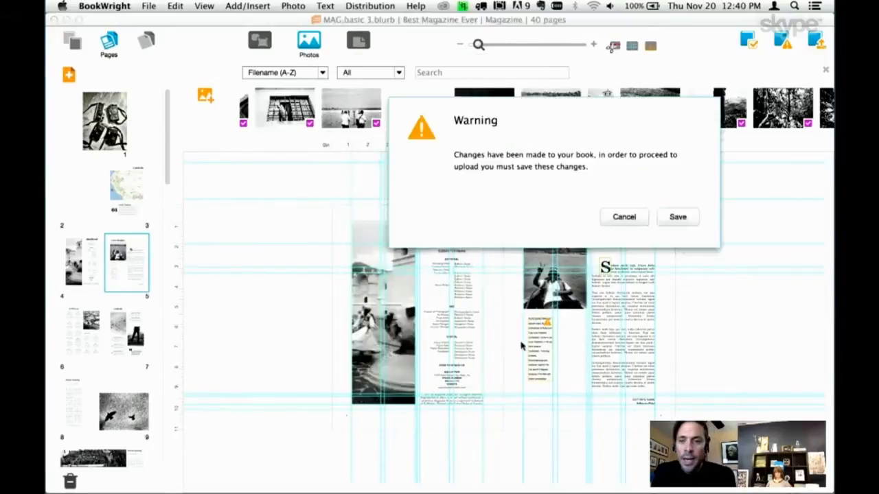
Step: Save the magazine's changes for upload and install the required BookWright software update
click(679, 223)
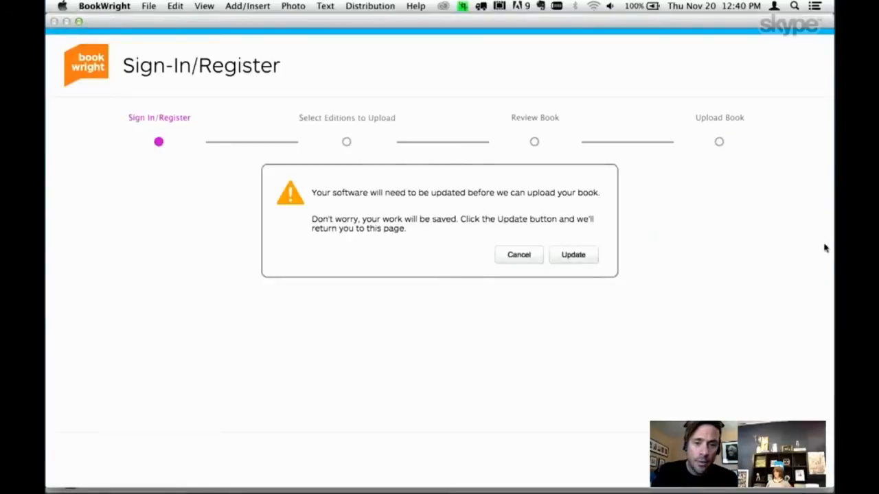
click(584, 257)
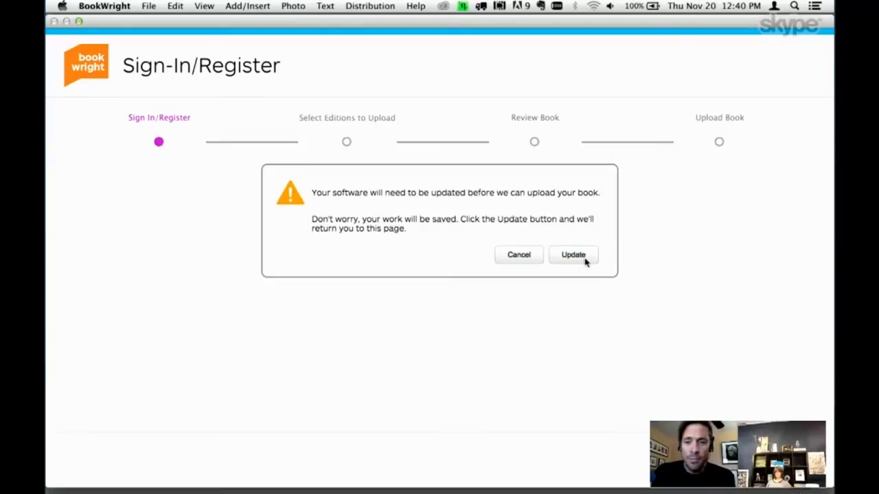
click(574, 255)
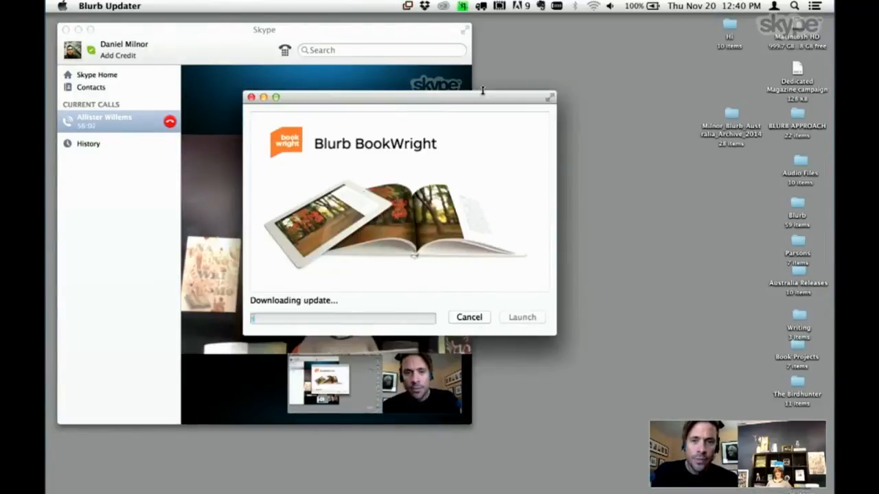
drag(473, 97, 525, 64)
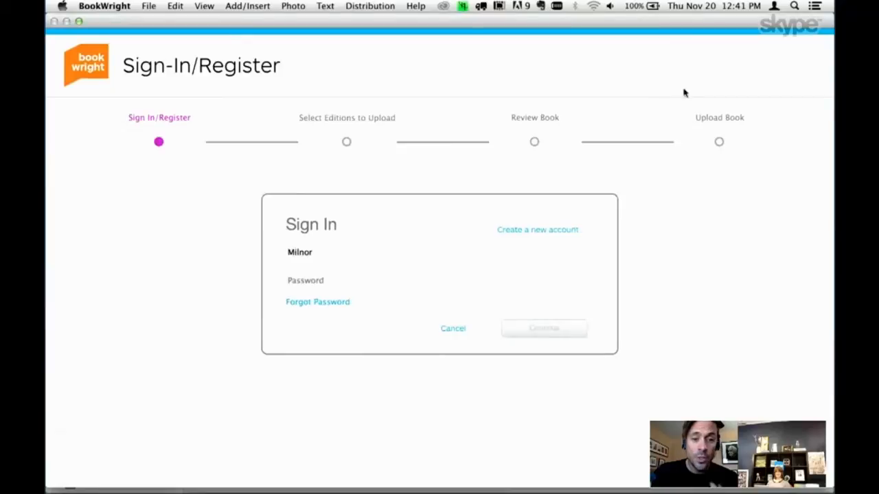
Step: Sign in to the Blurb account with the account password to reach the selection of editions to upload
click(322, 275)
text(•••••••)
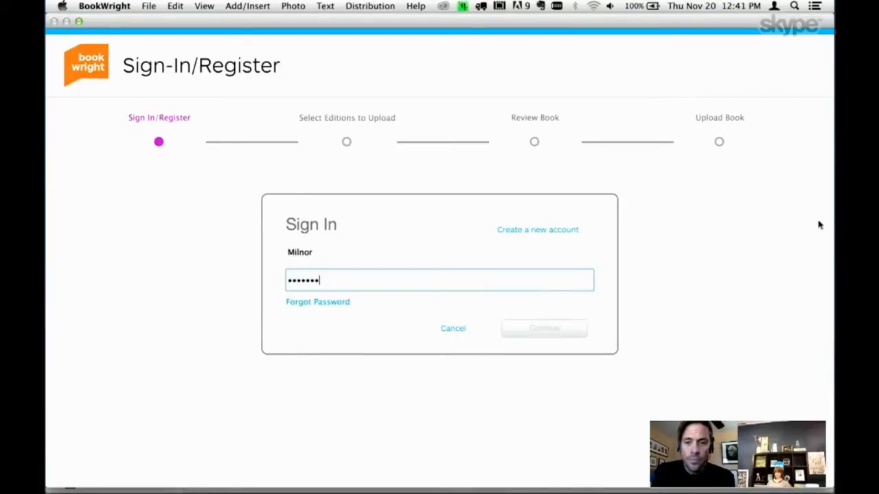
key(Return)
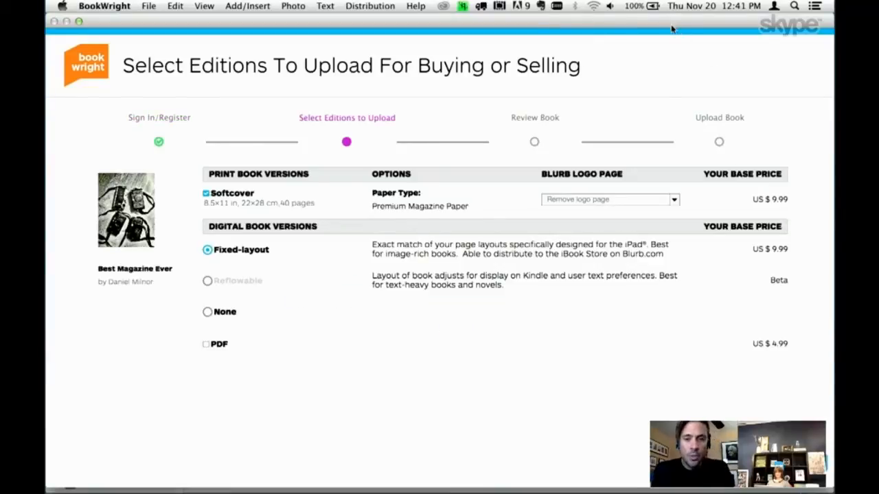
Step: Return to BookWright from the desktop and clear the edition selection window away from the magazine's page 1
key(super+h)
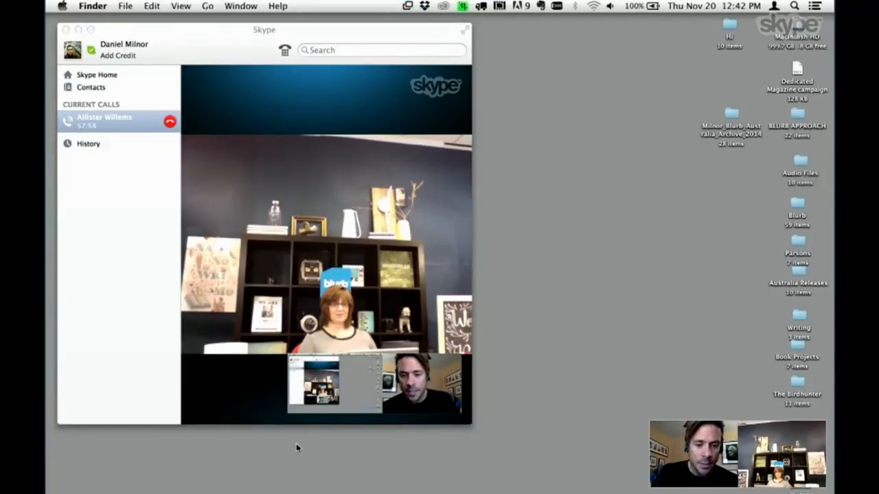
mouse_move(278, 491)
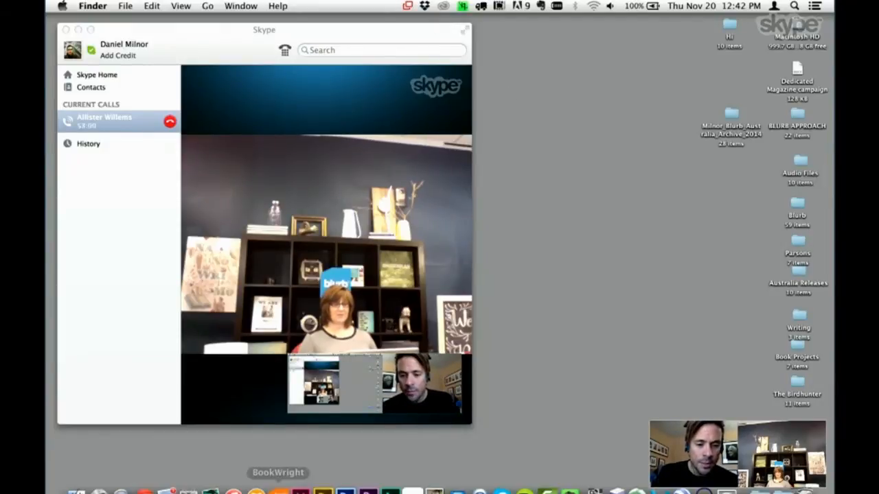
click(278, 481)
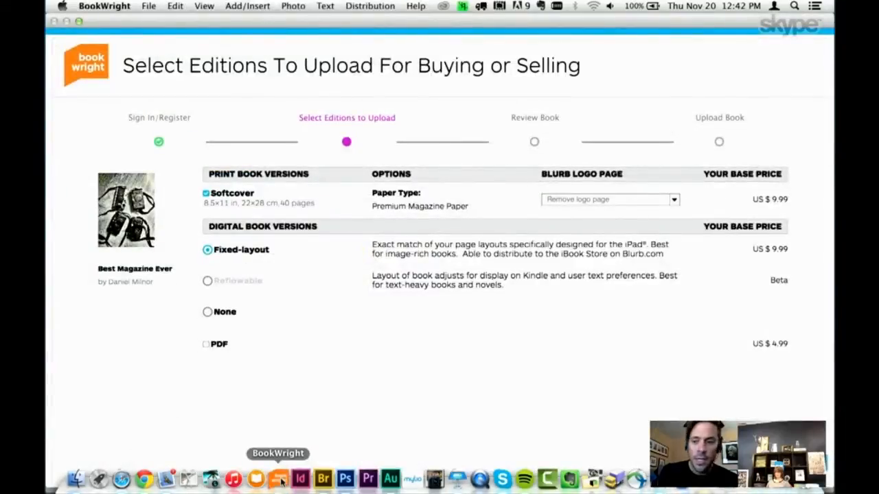
drag(107, 26, 227, 98)
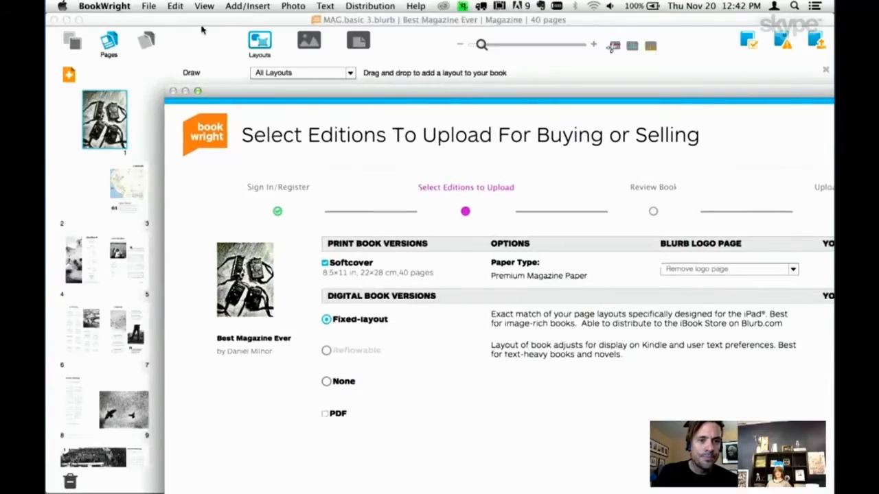
click(198, 90)
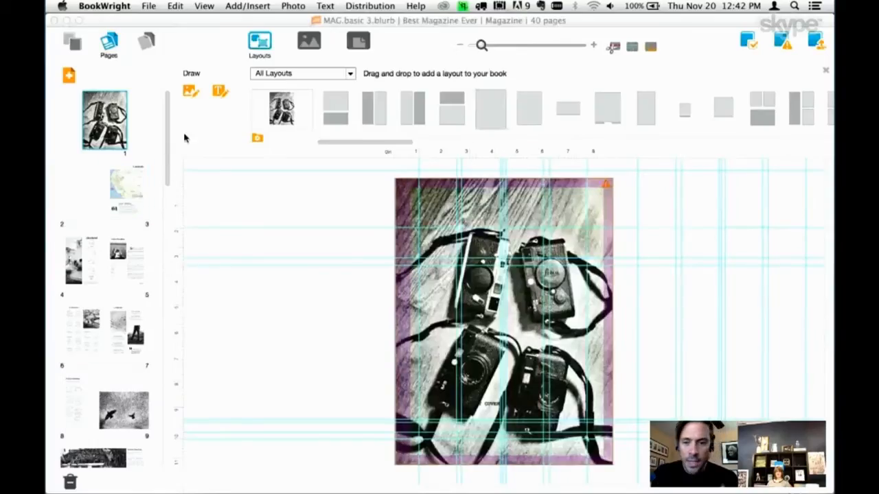
Step: Look over the photo article spread on pages 10–11 and the contents spread on pages 6–7
click(168, 131)
drag(168, 131, 167, 191)
click(114, 233)
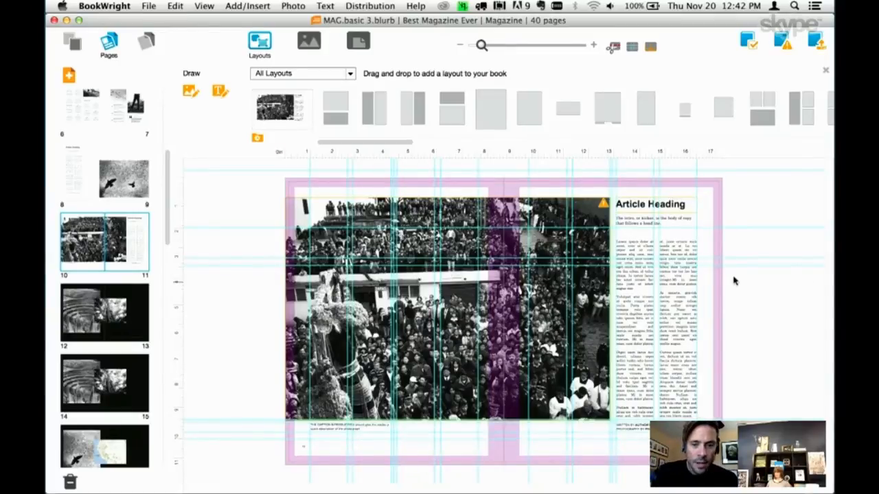
drag(169, 215, 169, 170)
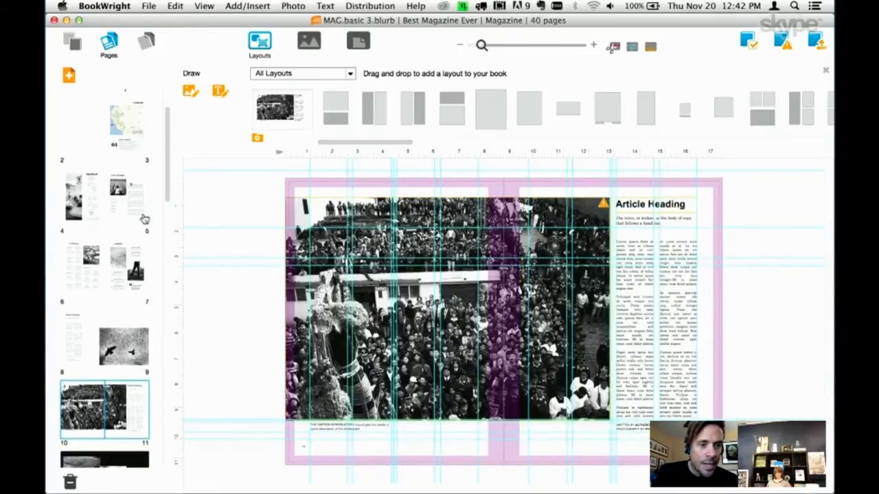
click(130, 270)
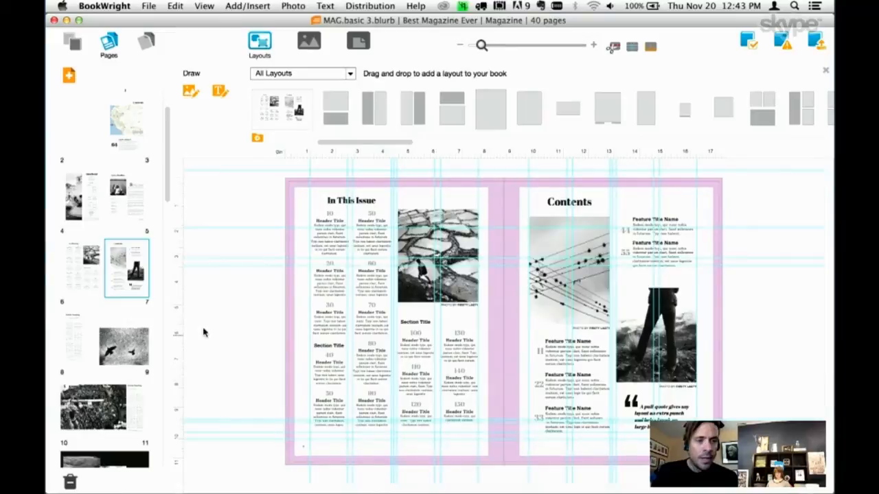
Step: Examine the Photos spread on pages 22–23, the dark spread on pages 14–15 and the bird photo spread on pages 8–9
scroll(168, 199, down, 1)
drag(168, 200, 168, 321)
click(140, 326)
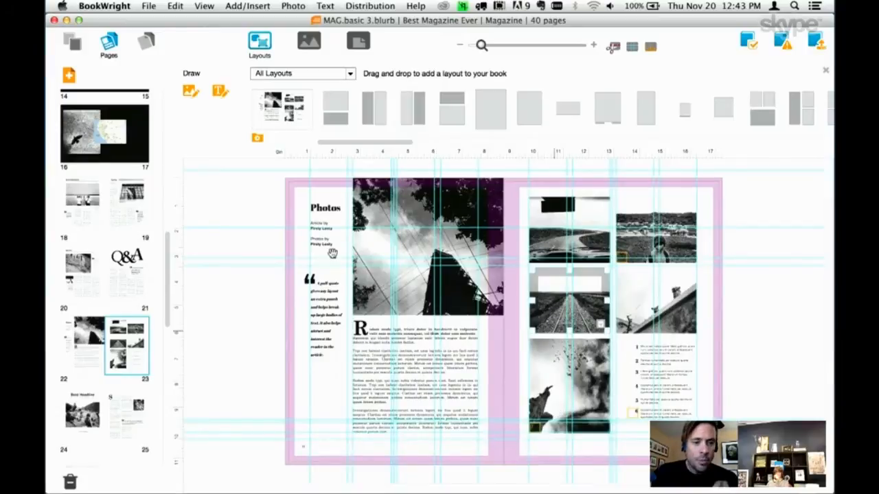
scroll(169, 247, up, 2)
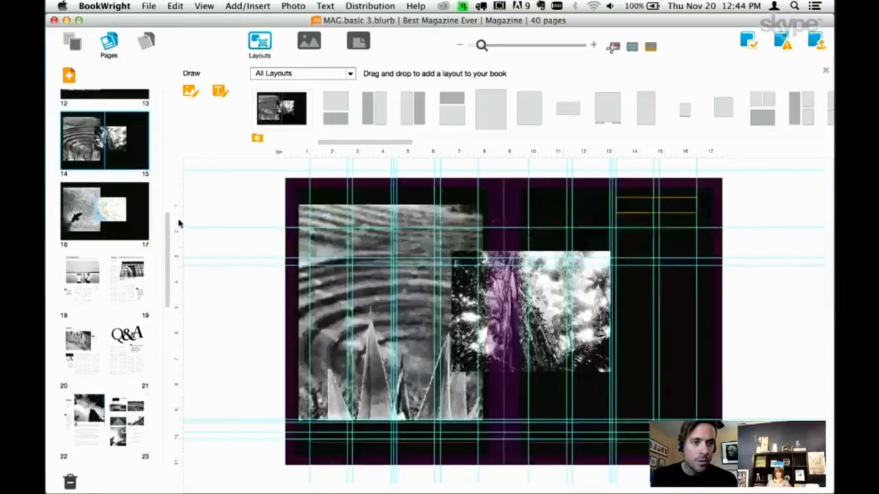
drag(169, 217, 171, 183)
click(110, 138)
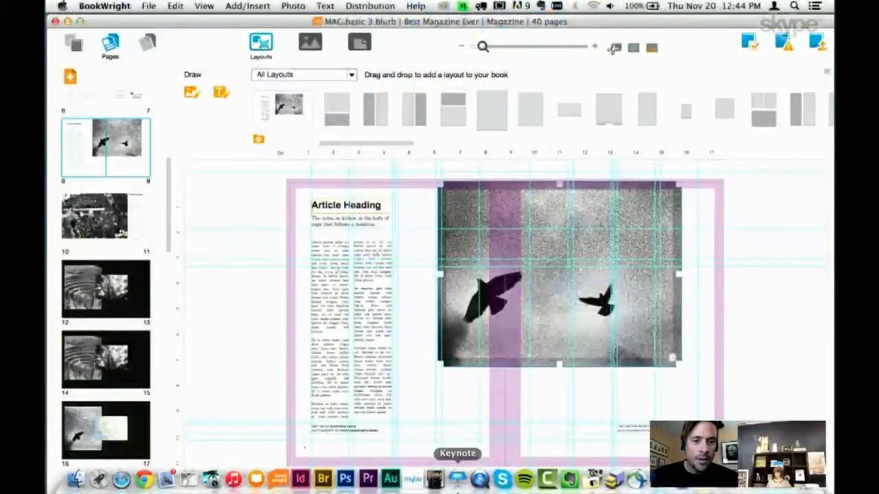
Step: Switch to Keynote and present the "Two New Magazines" slide full screen, leaving the slideshow when finished and uncovering the BookWright window behind
click(458, 481)
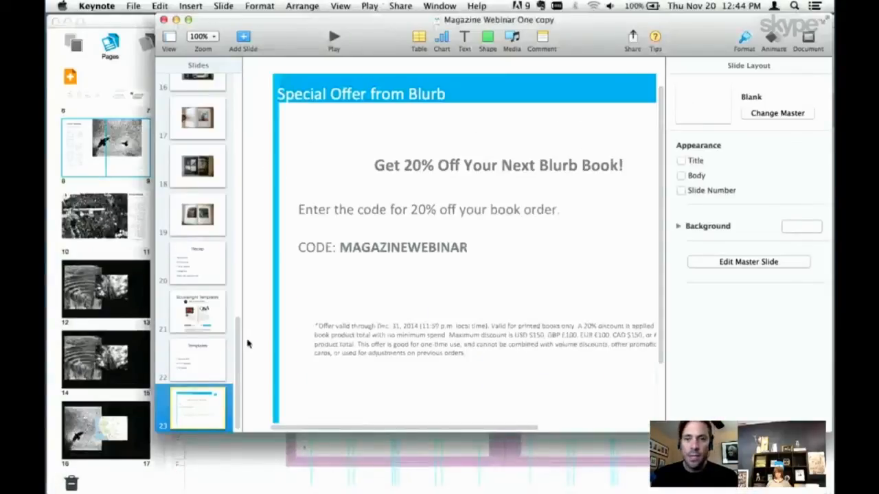
drag(237, 322, 238, 81)
click(194, 191)
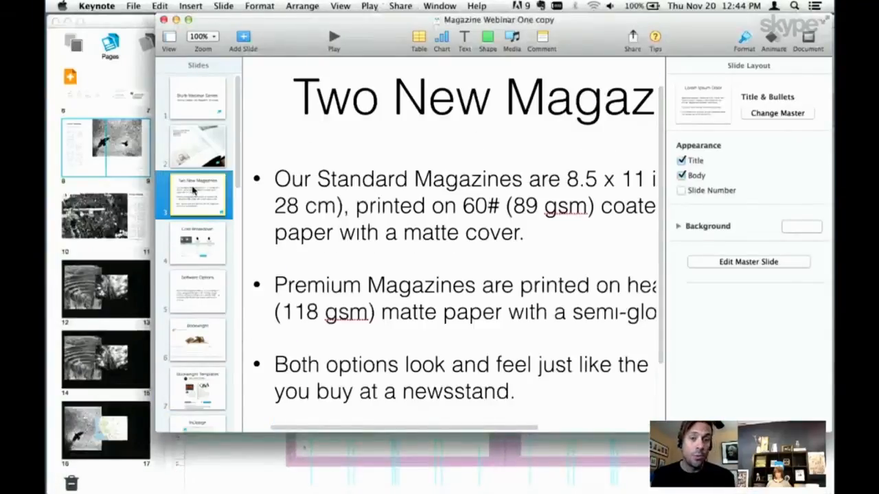
click(334, 38)
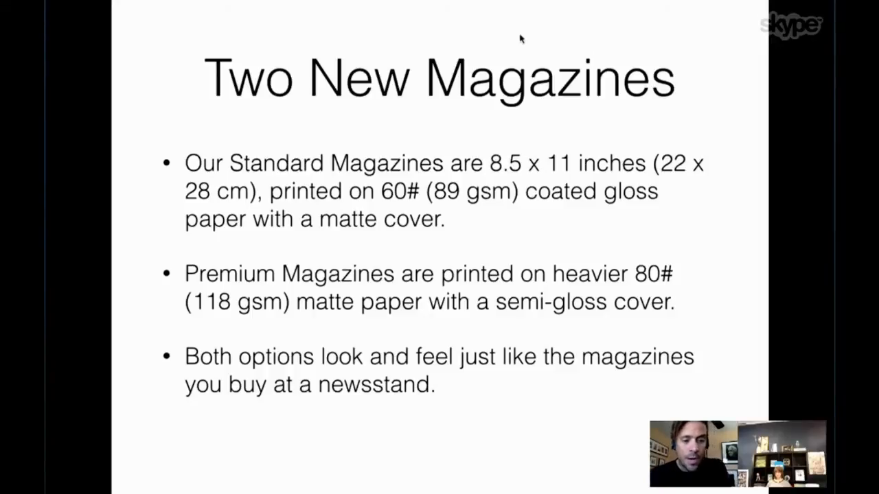
key(Escape)
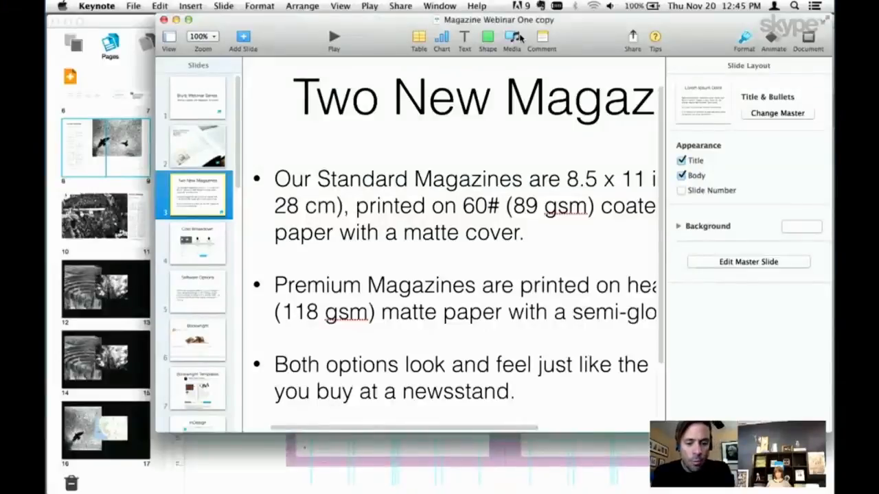
drag(286, 39, 274, 48)
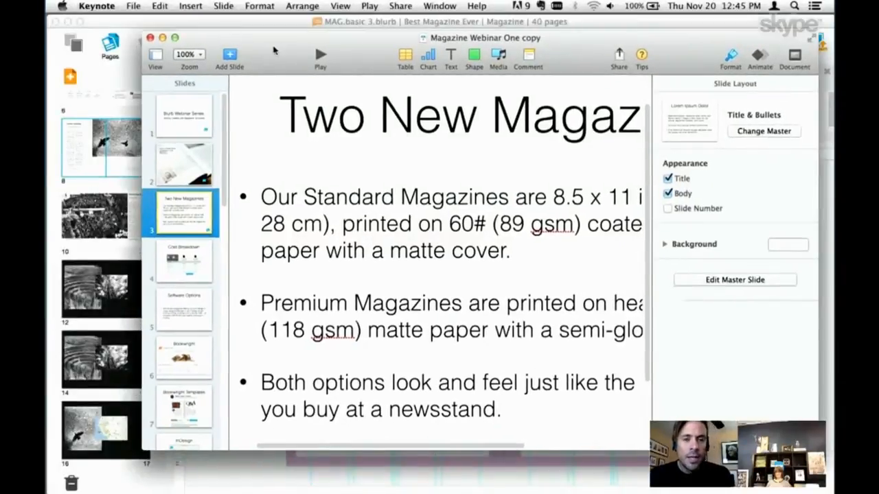
Step: Return to BookWright, start the magazine upload and save the changes to reach the edition selection
click(324, 28)
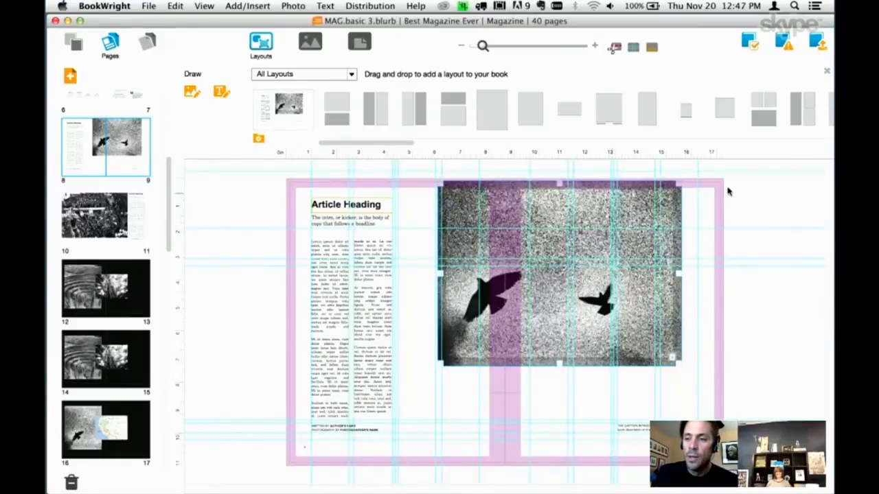
click(819, 41)
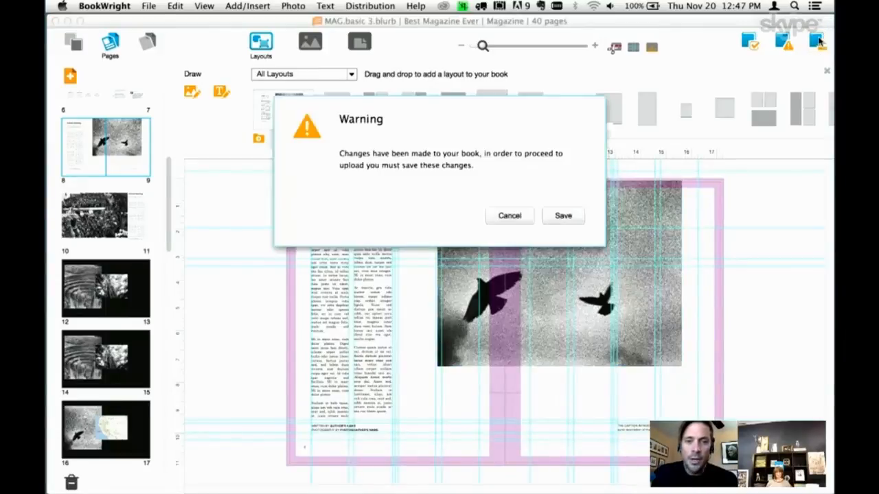
click(563, 215)
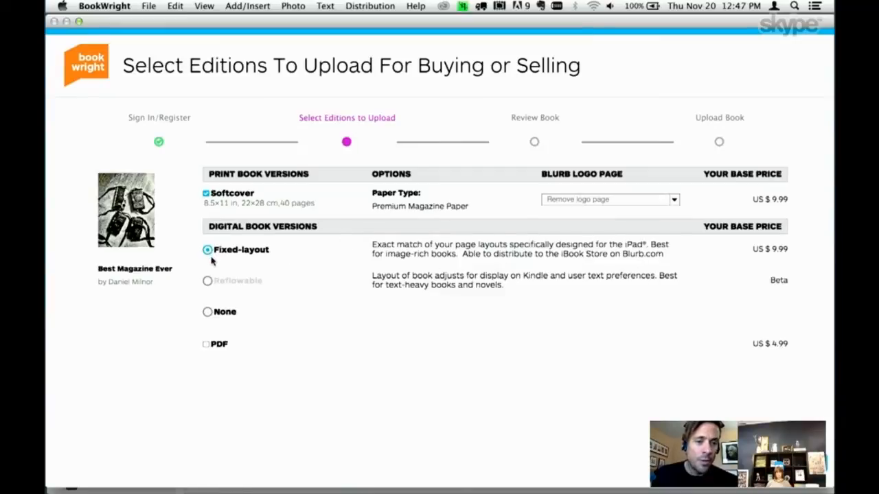
Step: Choose None for the digital book version, leave PDF deselected and continue to the book review
click(208, 312)
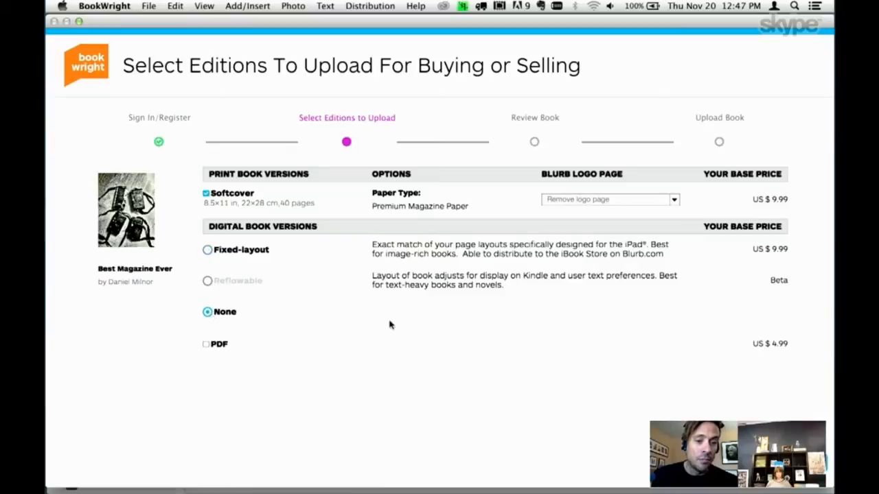
click(206, 345)
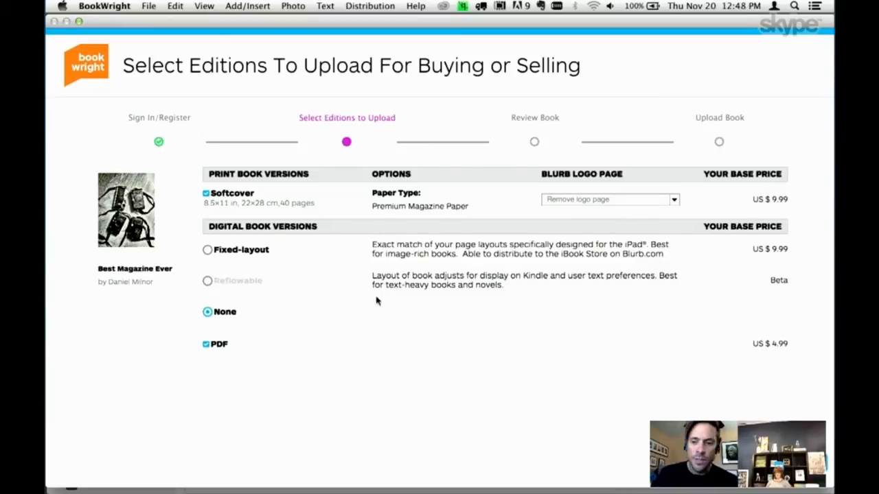
click(207, 347)
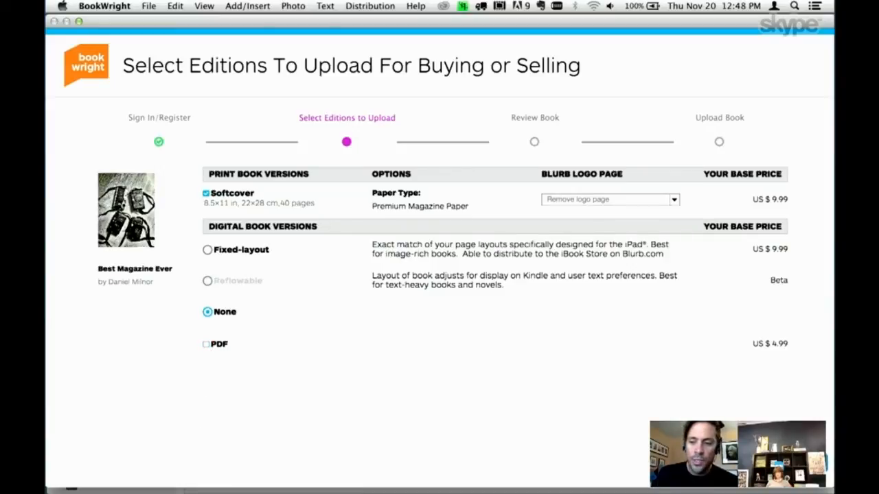
click(752, 454)
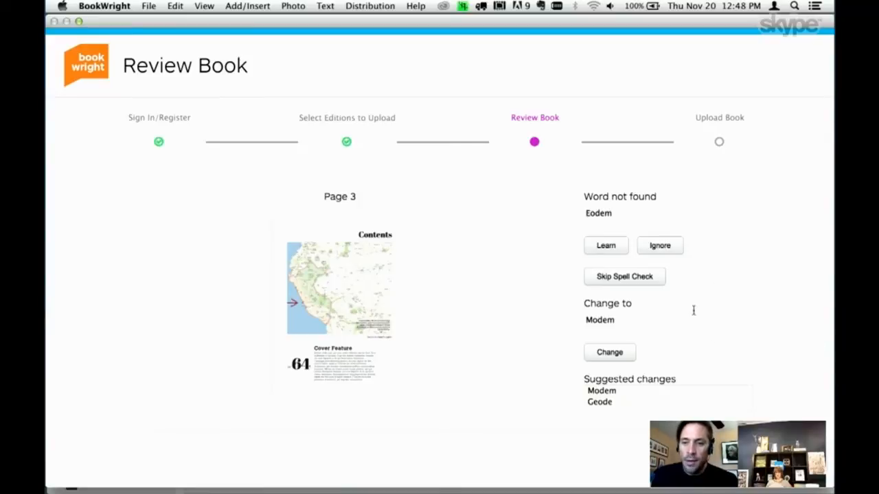
Step: Skip the spell check and preview the magazine's cover as Softcover
click(631, 286)
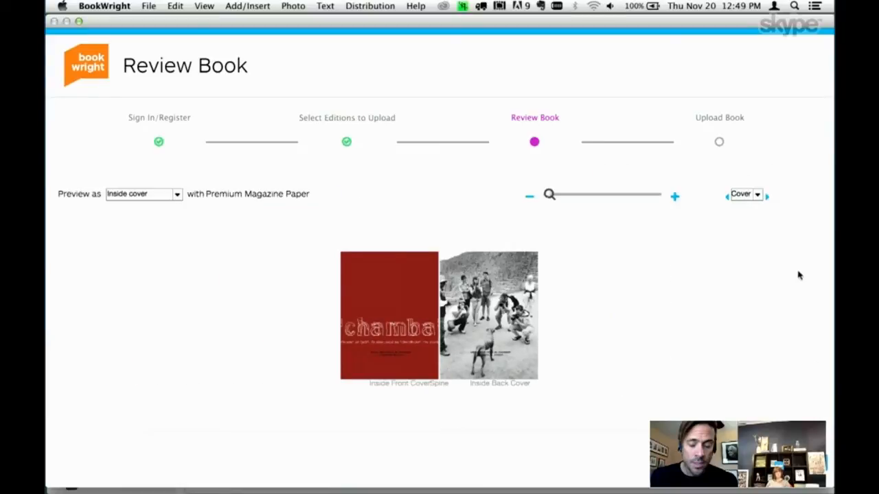
click(177, 195)
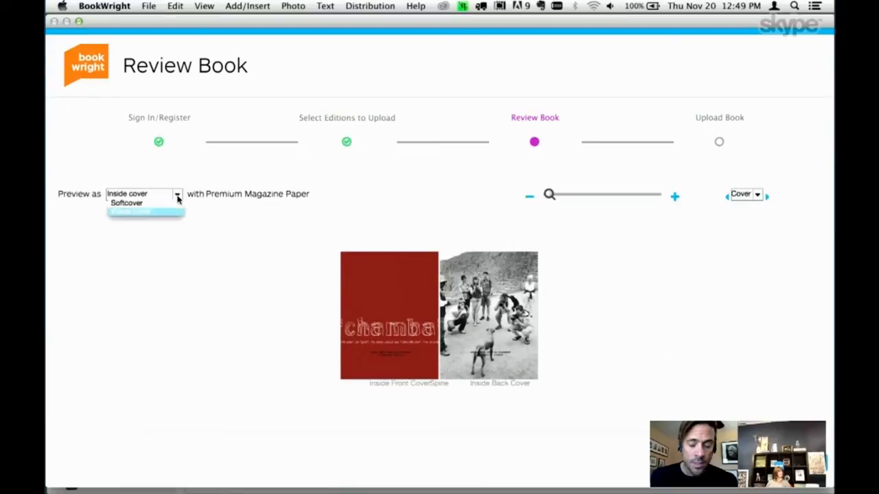
click(176, 203)
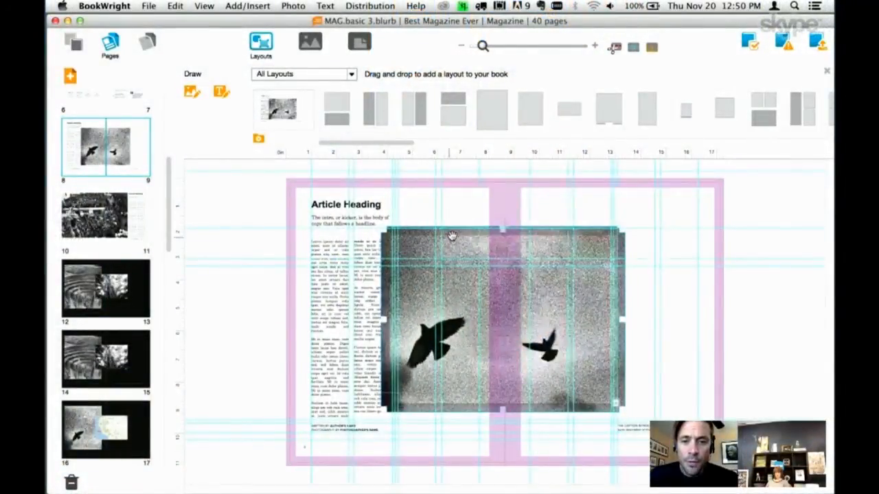
Step: Shift the bird photo on pages 8–9 down and to the left, and preview the spread on pages 10–11
drag(460, 233, 441, 249)
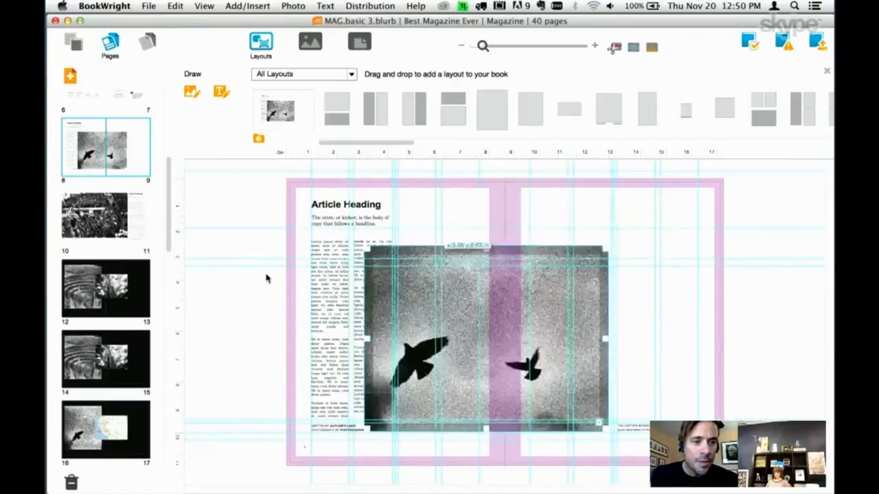
click(129, 201)
click(750, 43)
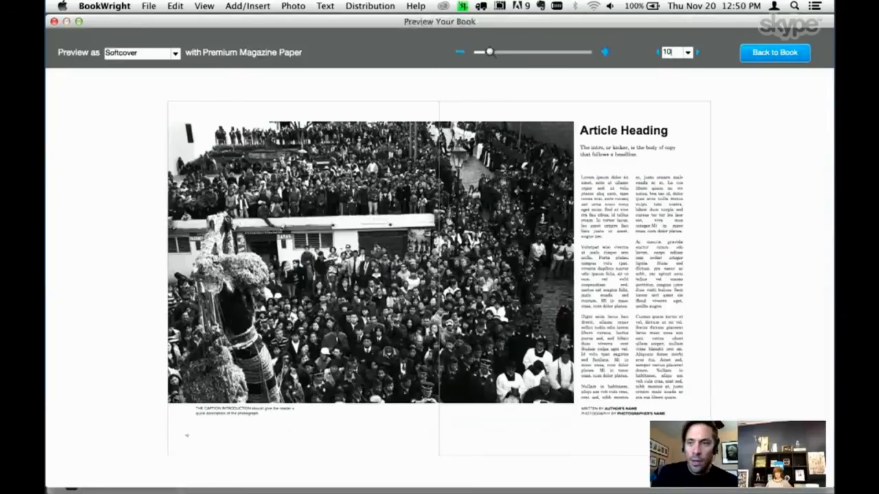
click(776, 52)
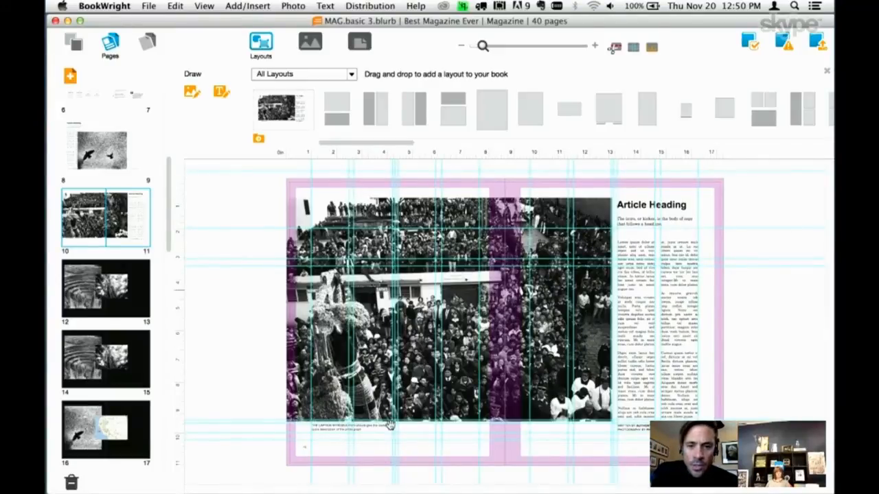
Step: Reposition the crowd photo on pages 10–11, panning it right and back until it fills its frame, and select the layout with two vertical containers
drag(495, 195, 486, 275)
drag(508, 335, 520, 186)
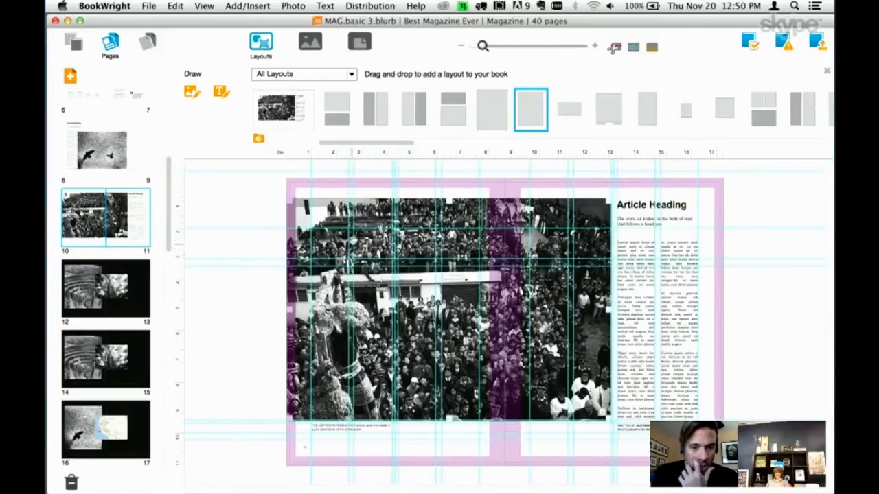
click(362, 240)
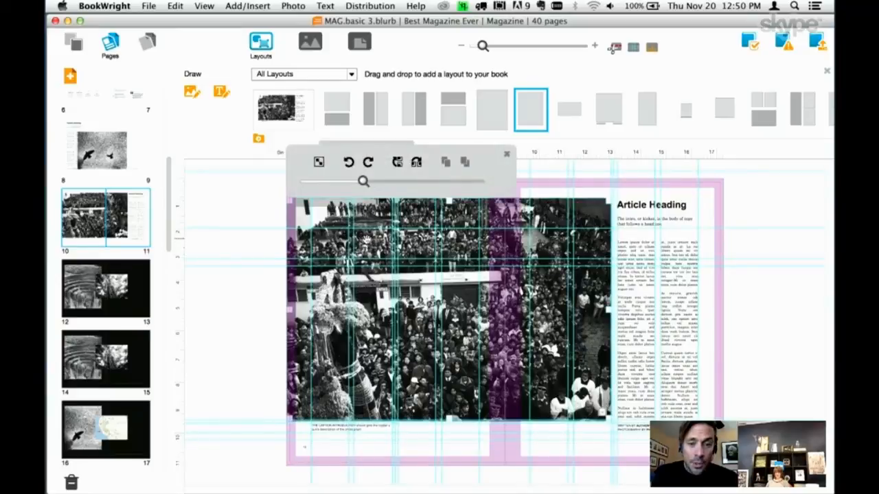
drag(371, 245, 523, 241)
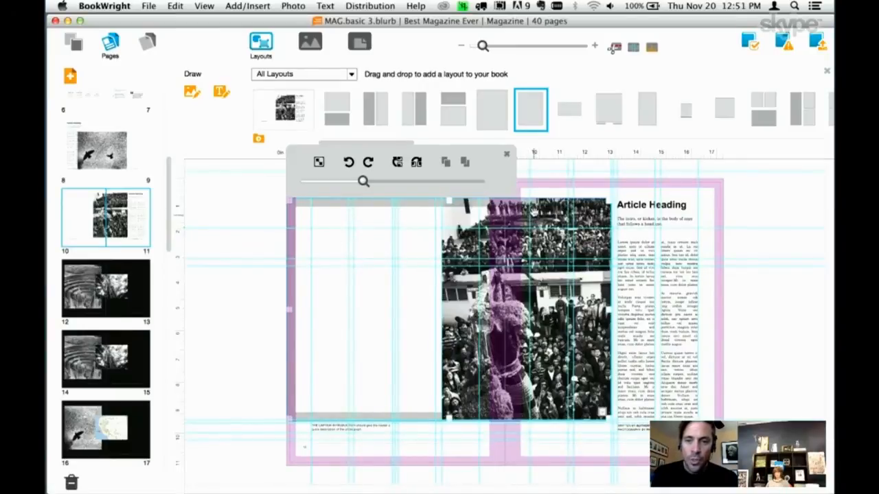
drag(527, 220, 356, 230)
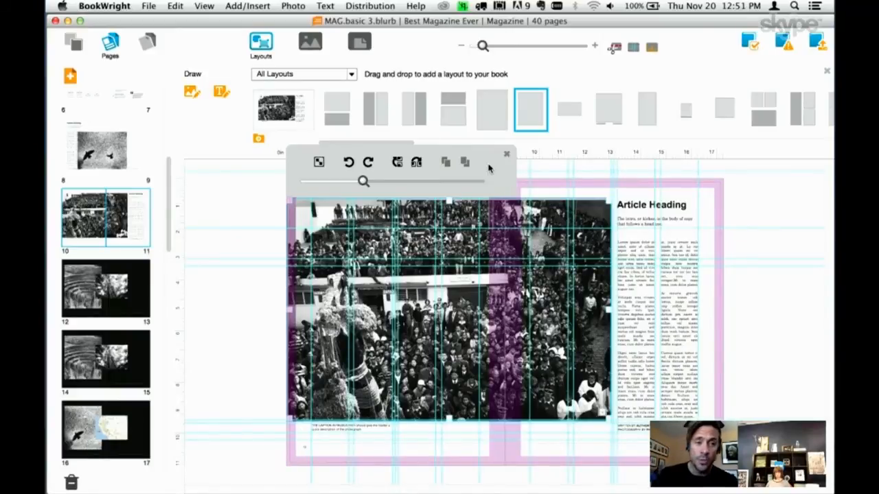
click(375, 110)
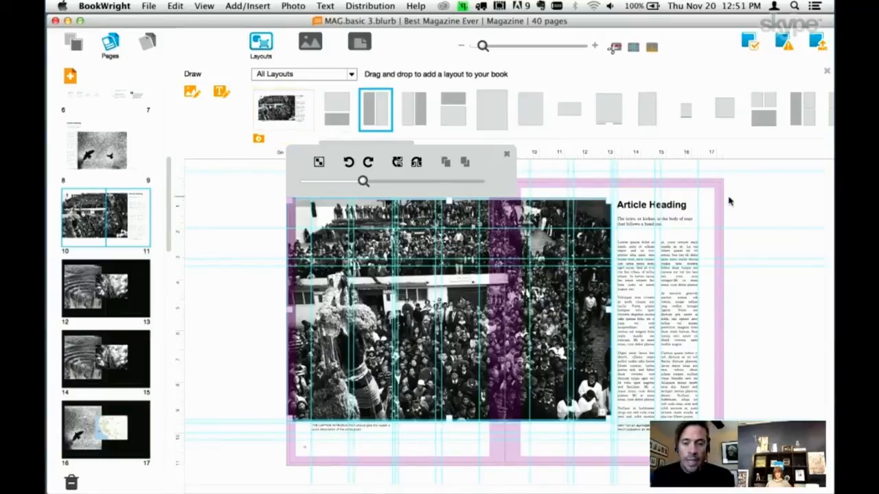